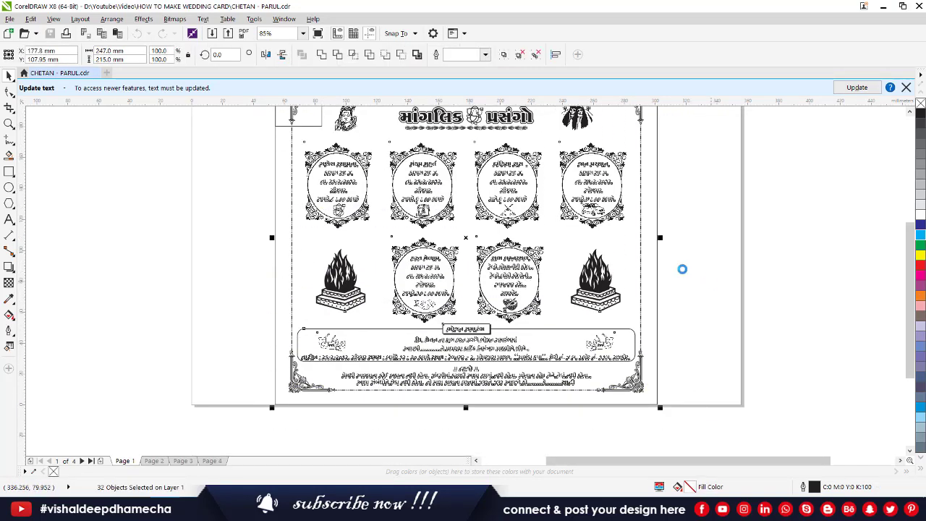
# - Create a new A4 document in landscape orientation and paste the copied invitation artwork into it
pyautogui.click(107, 73)
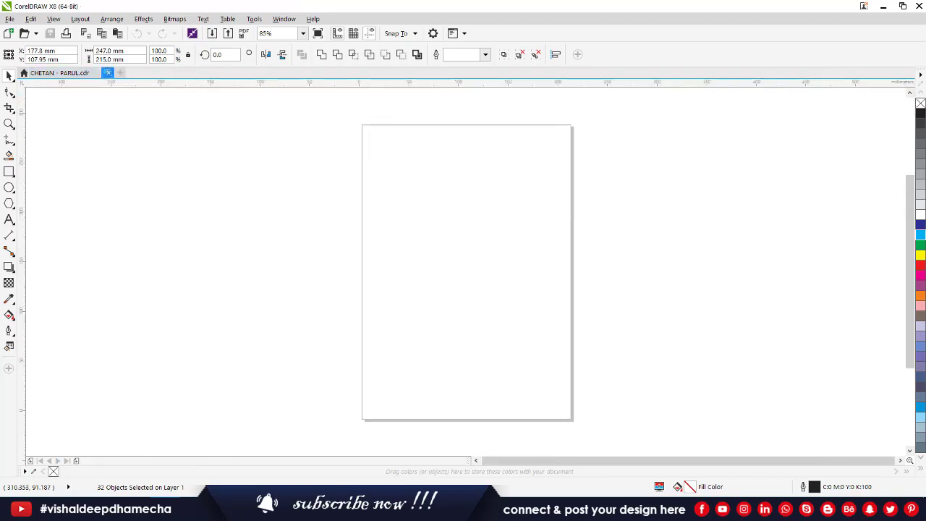
pyautogui.click(197, 56)
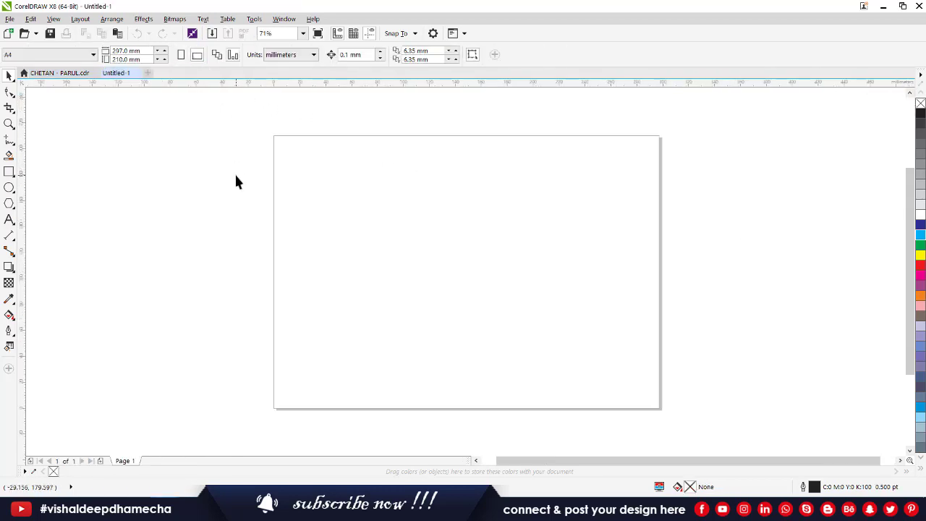
pyautogui.hotkey('ctrl', 'v')
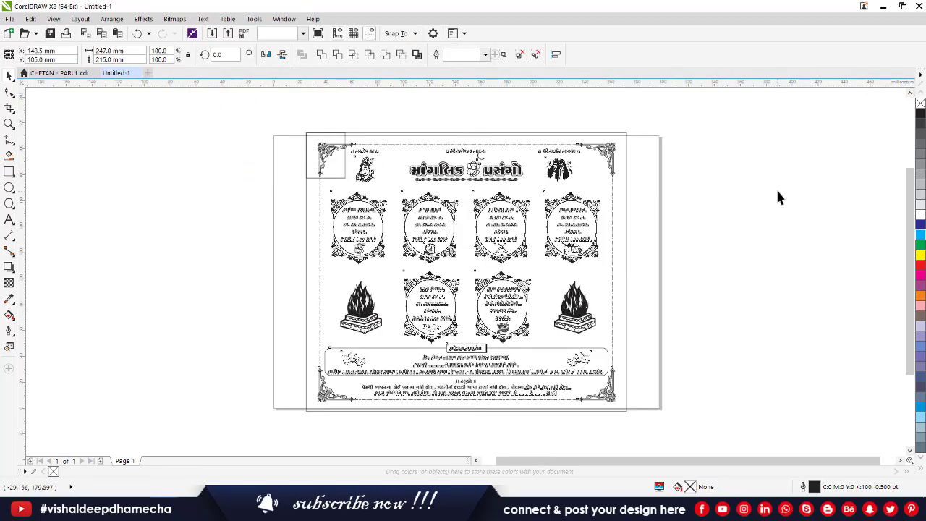
# - Delete the outer border rectangle and the small rectangle at the upper-left corner of the artwork
pyautogui.click(626, 152)
pyautogui.click(649, 144)
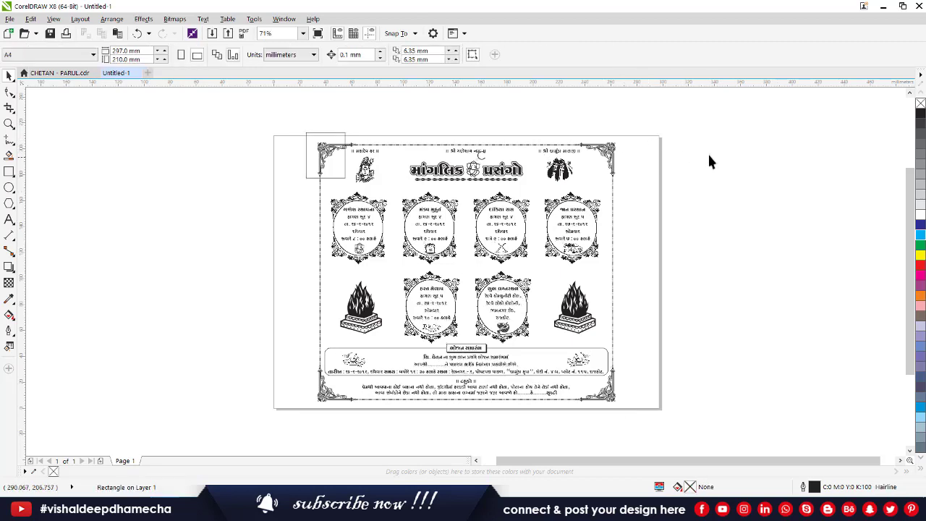
pyautogui.click(318, 138)
pyautogui.press('Delete')
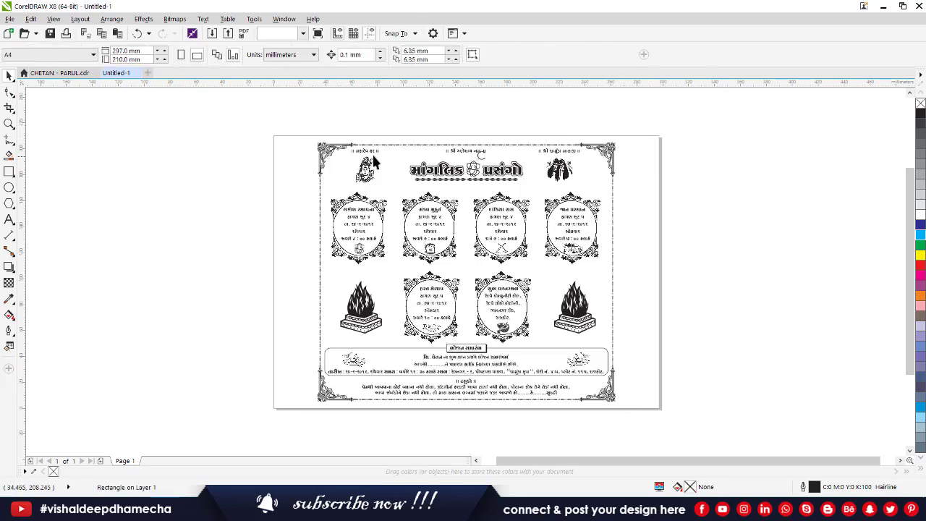
# - Move all the remaining invitation artwork off the page, onto the blank area to its left
pyautogui.click(7, 173)
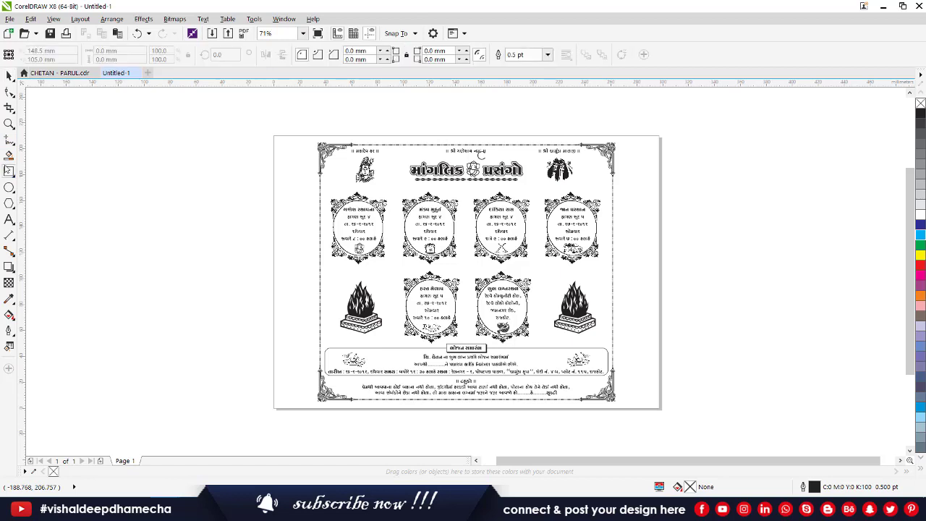
pyautogui.click(9, 76)
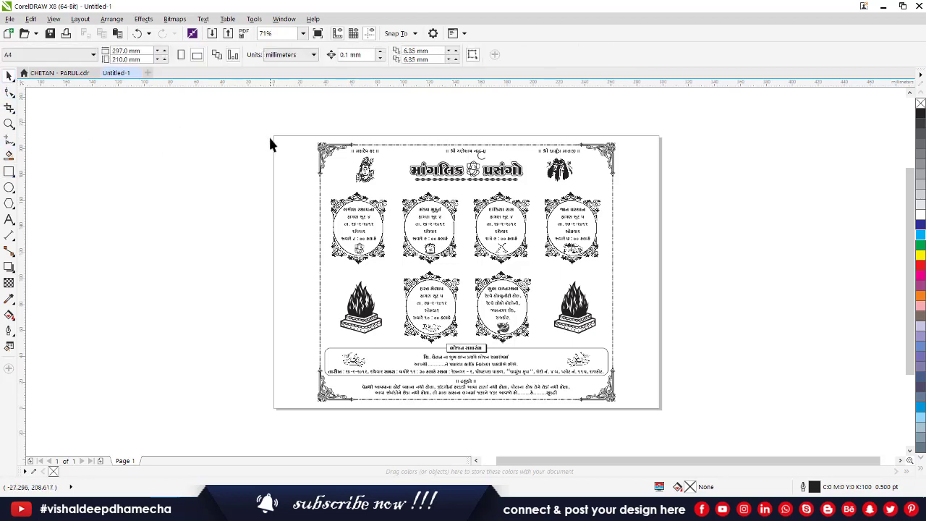
pyautogui.moveTo(297, 118); pyautogui.dragTo(650, 415)
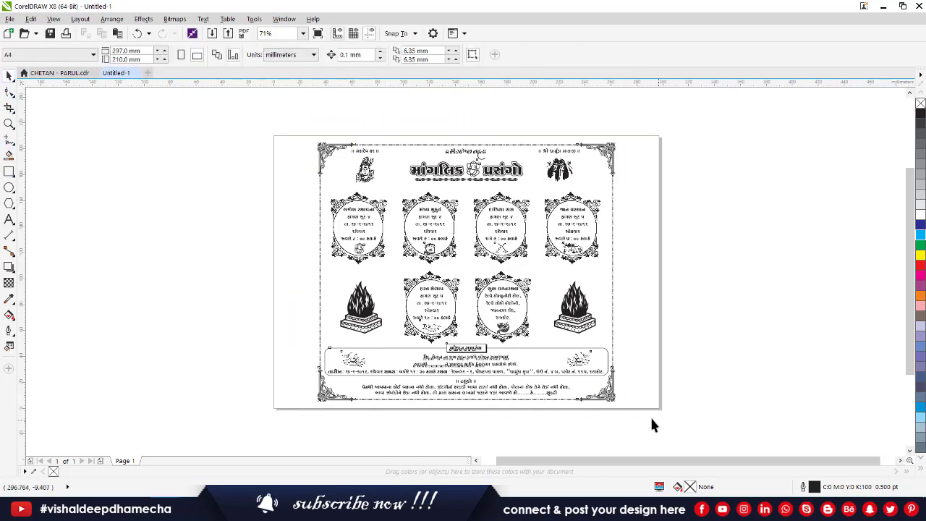
pyautogui.moveTo(584, 383); pyautogui.dragTo(197, 377)
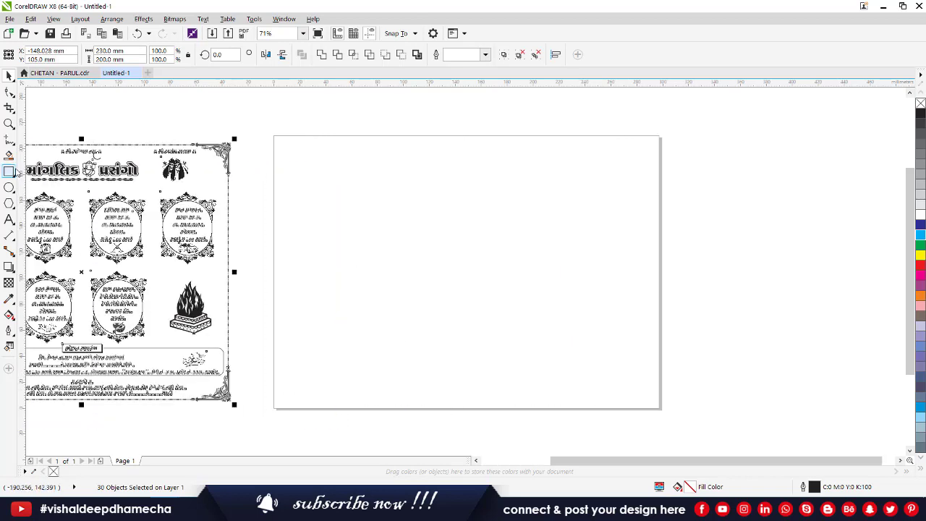
# - Create a rectangle covering the entire 297 x 210 mm page and select it
pyautogui.doubleClick(8, 171)
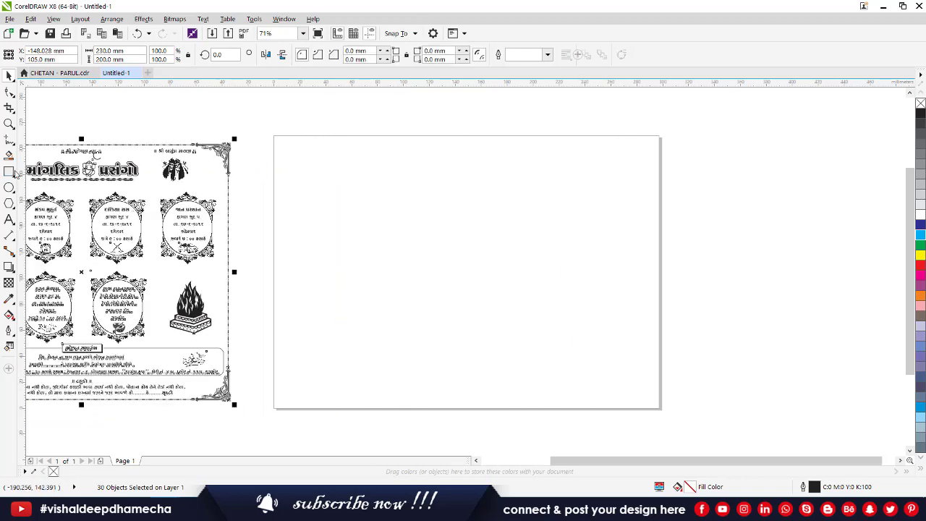
pyautogui.click(9, 77)
pyautogui.click(168, 114)
pyautogui.click(479, 174)
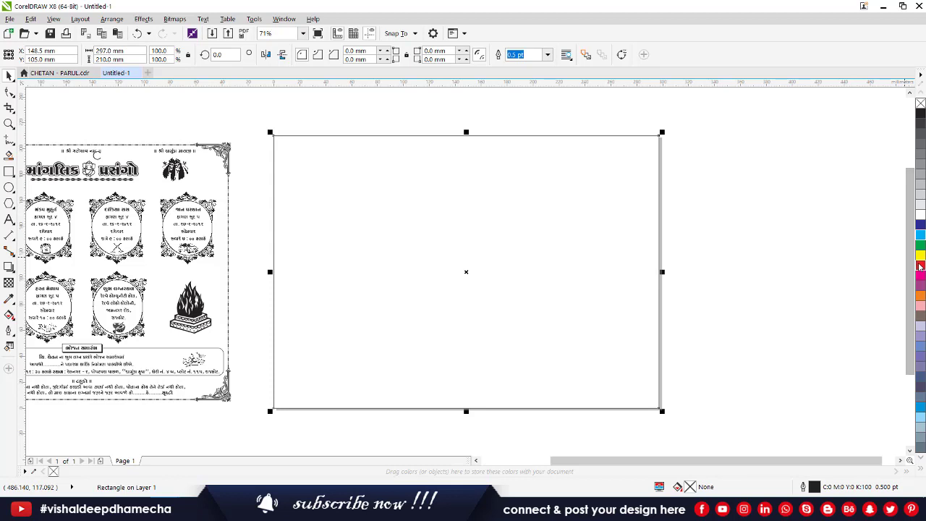
# - Fill the page rectangle with red and change the fill to the named colour Gold
pyautogui.click(921, 266)
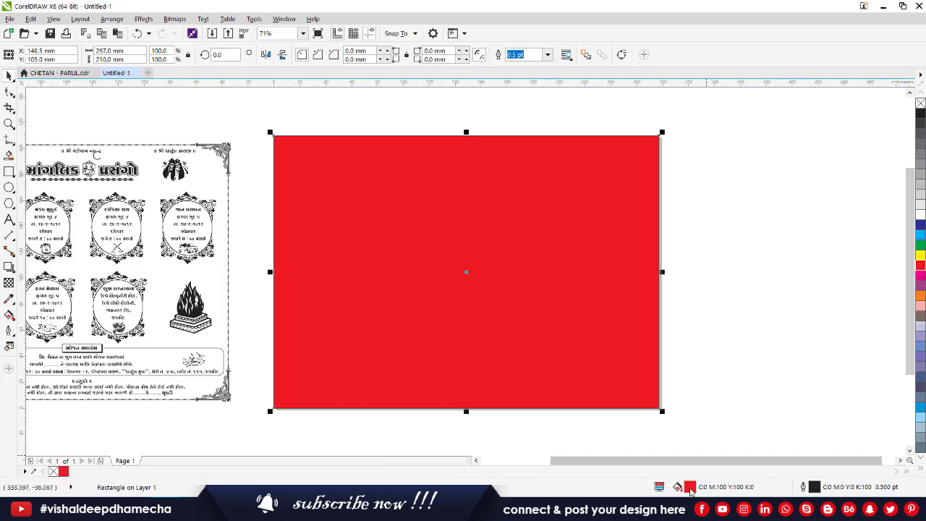
pyautogui.doubleClick(691, 487)
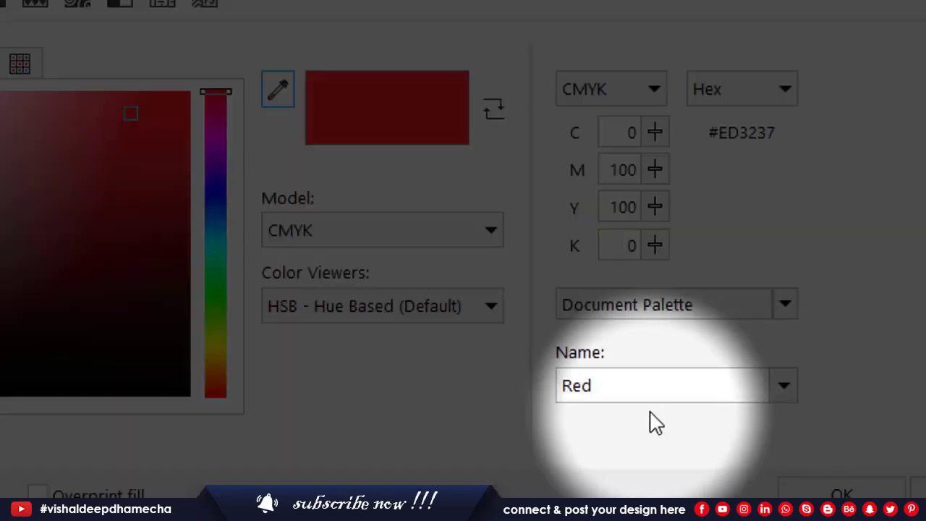
pyautogui.moveTo(519, 308); pyautogui.dragTo(465, 315)
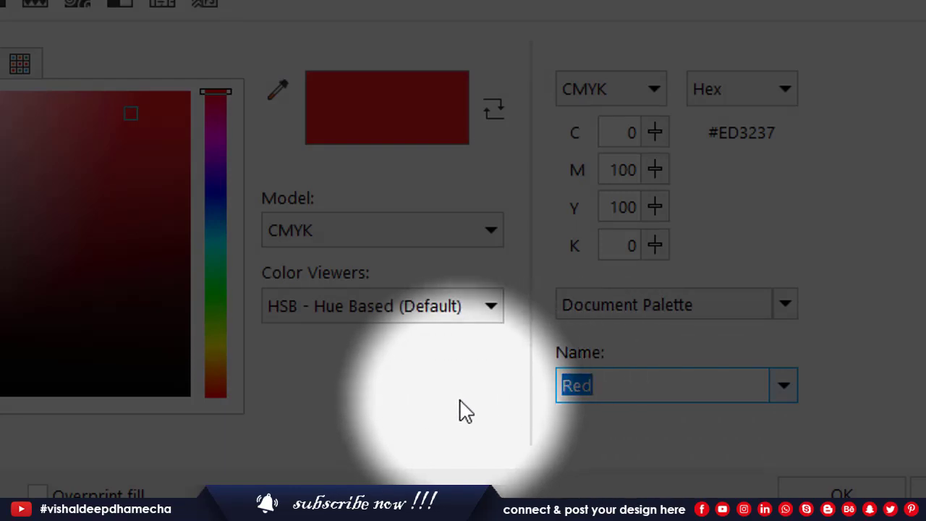
pyautogui.write('Gold')
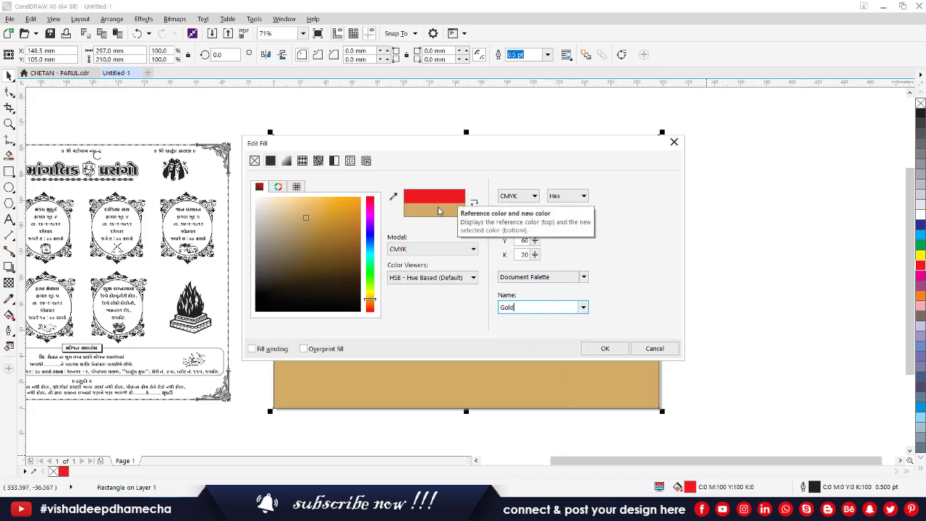
pyautogui.click(605, 348)
pyautogui.click(711, 196)
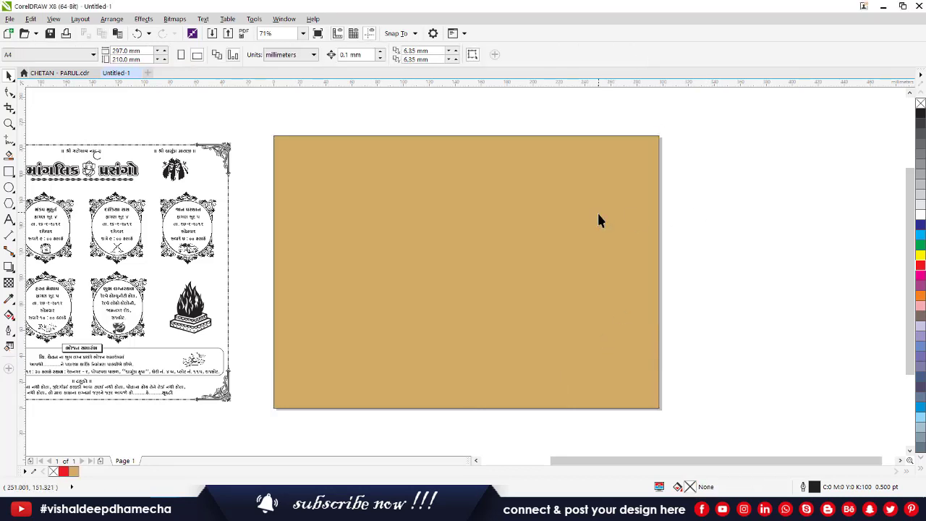
# - Try an elliptical fountain fill on the page rectangle, from a white centre in the page middle to gold edges
pyautogui.click(602, 218)
pyautogui.press('p')
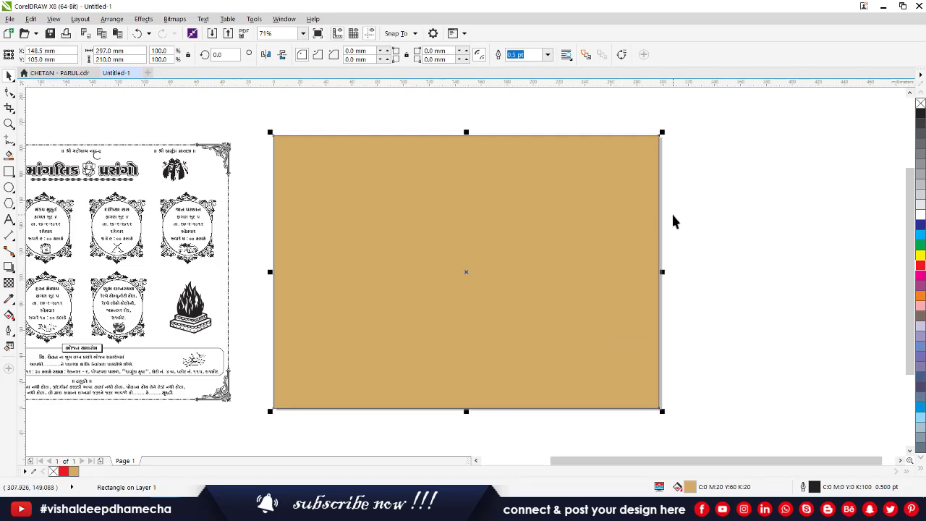
pyautogui.press('g')
pyautogui.moveTo(453, 246); pyautogui.dragTo(689, 376)
pyautogui.click(160, 55)
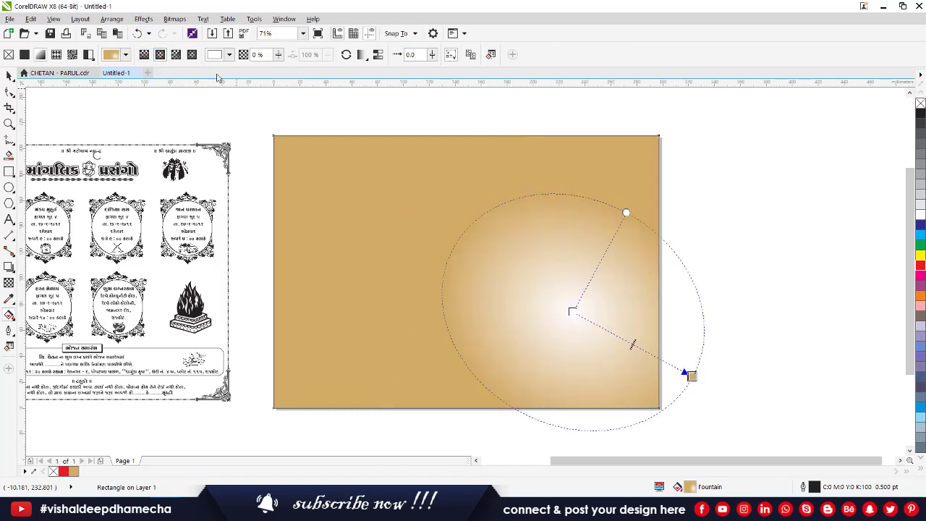
pyautogui.moveTo(543, 302); pyautogui.dragTo(470, 267)
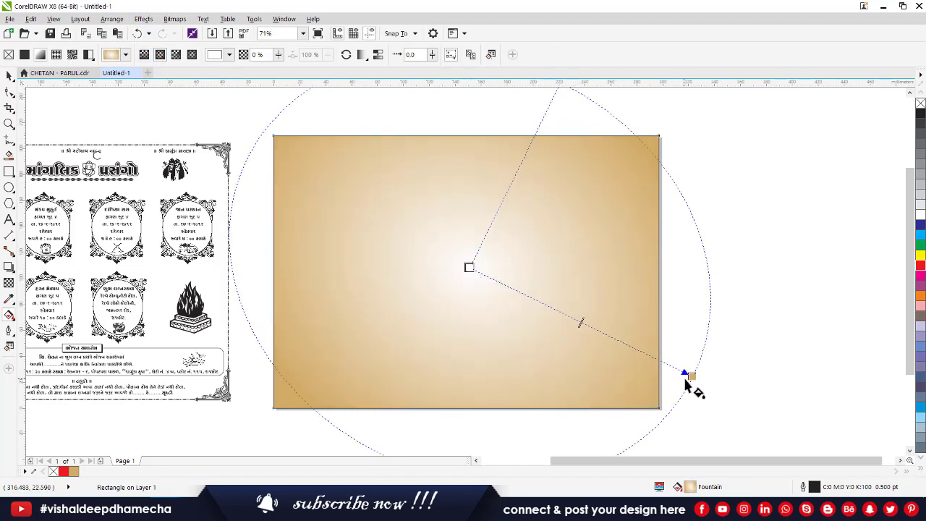
pyautogui.moveTo(690, 375); pyautogui.dragTo(645, 369)
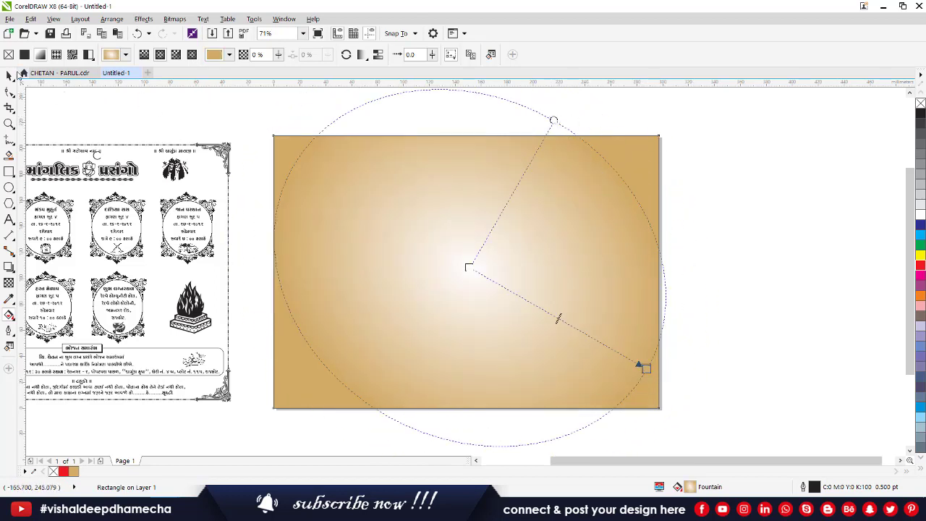
pyautogui.click(7, 77)
pyautogui.click(202, 112)
pyautogui.click(276, 139)
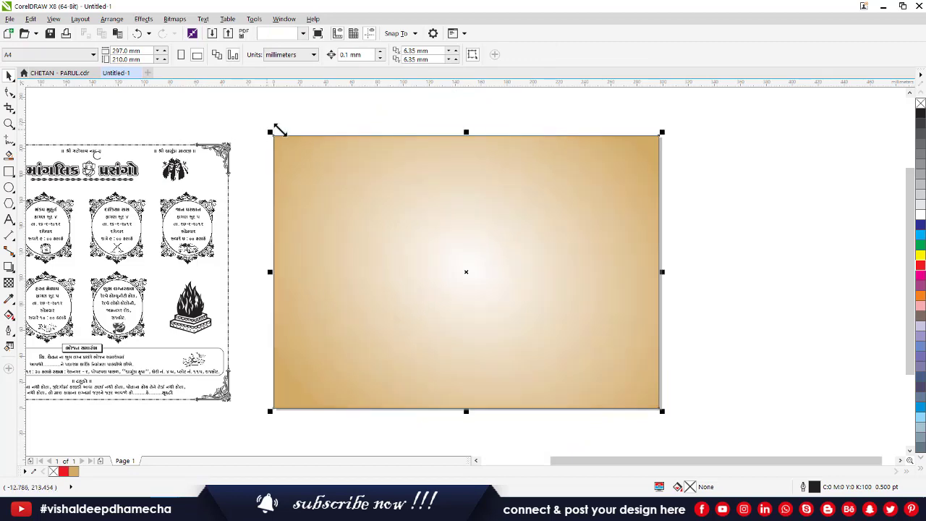
# - Undo the fountain fill changes on the page rectangle and deselect it
pyautogui.hotkey('ctrl', 'z')
pyautogui.hotkey('ctrl', 'z')
pyautogui.hotkey('ctrl', 'z')
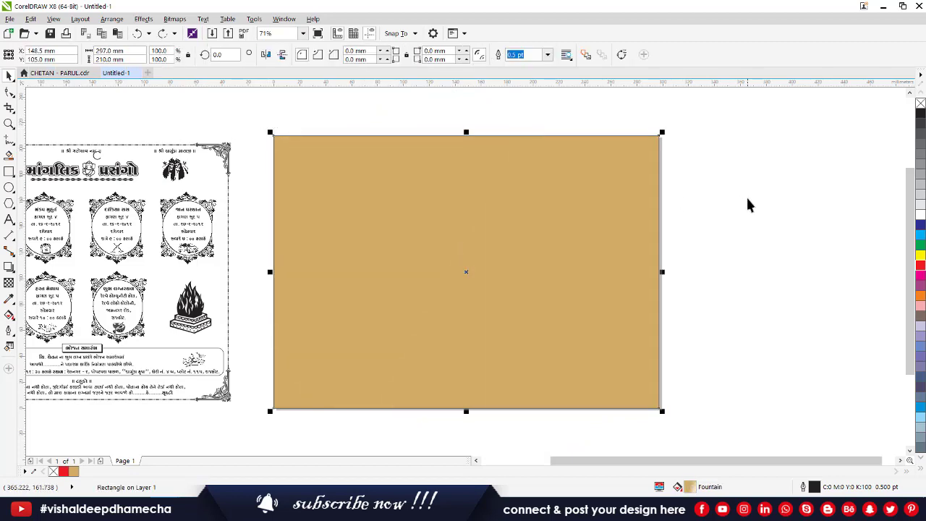
pyautogui.click(773, 198)
# - Place the beige floral pattern image from the other window centred on the page and enlarge it to about 308 mm square
pyautogui.hotkey('alt', 'Tab')
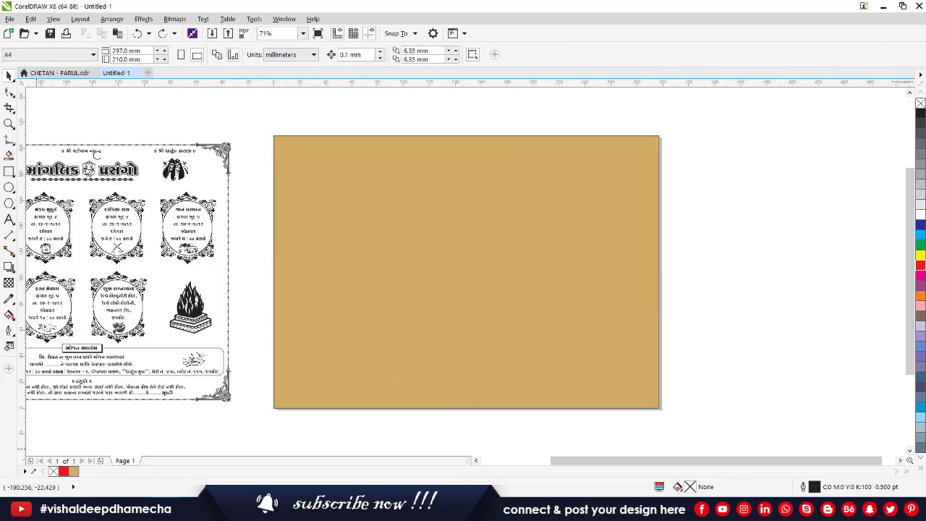
pyautogui.moveTo(163, 140); pyautogui.dragTo(420, 313)
pyautogui.hotkey('alt', 'Tab')
pyautogui.press('p')
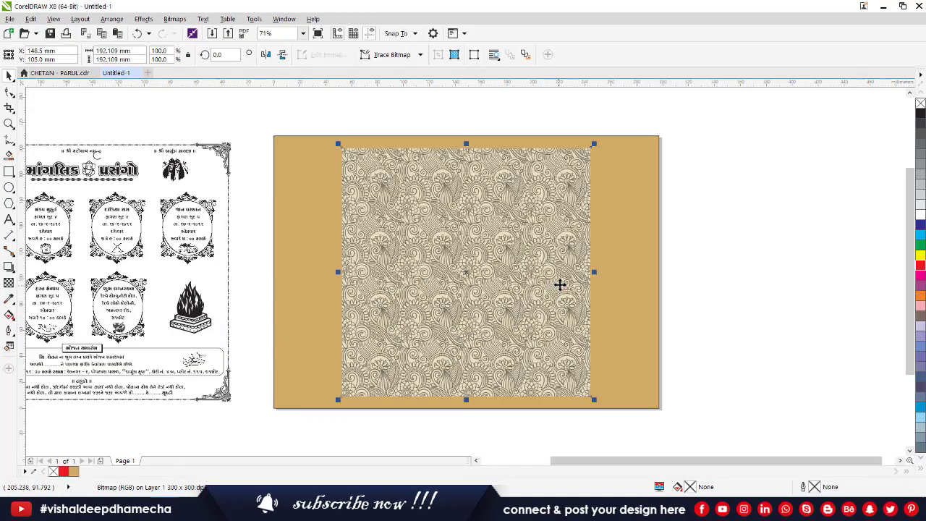
pyautogui.moveTo(595, 144); pyautogui.dragTo(672, 105)
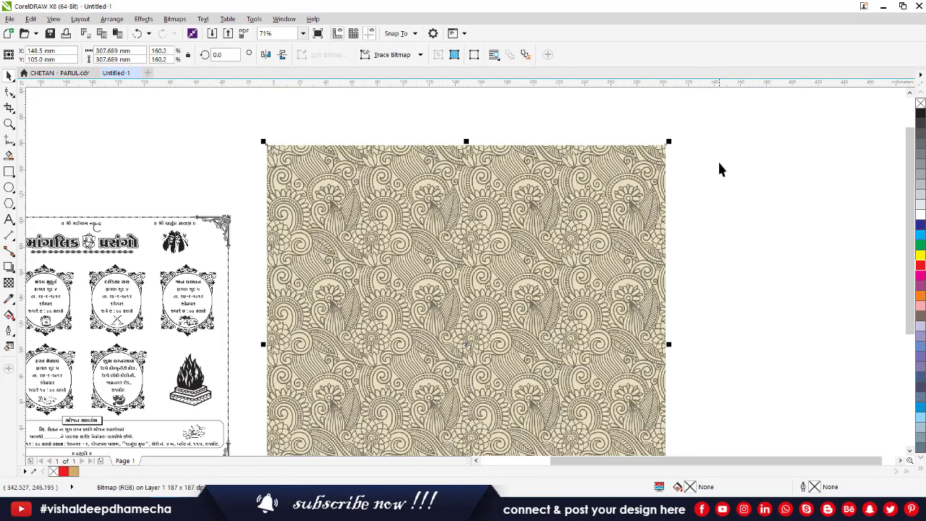
# - Apply an elliptical fountain transparency to the pattern image, clear near the page centre and more opaque outwards
pyautogui.click(8, 282)
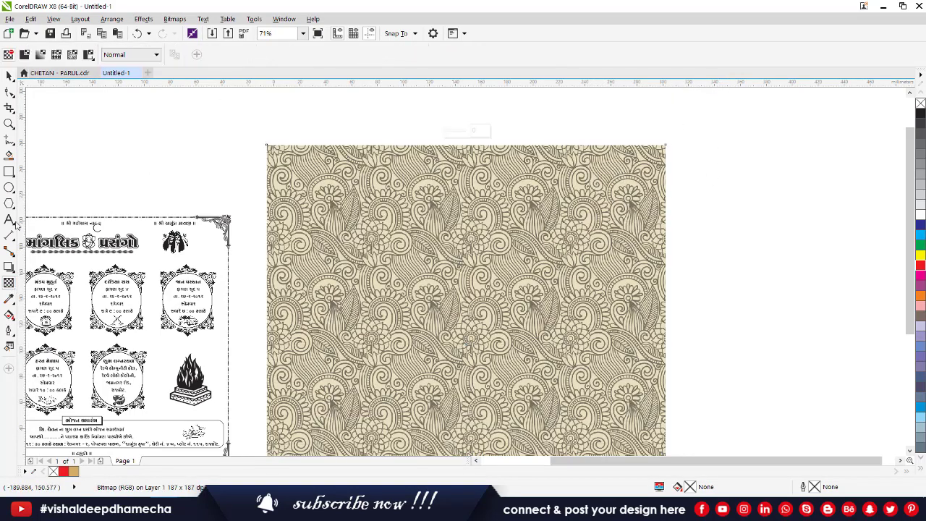
pyautogui.click(24, 55)
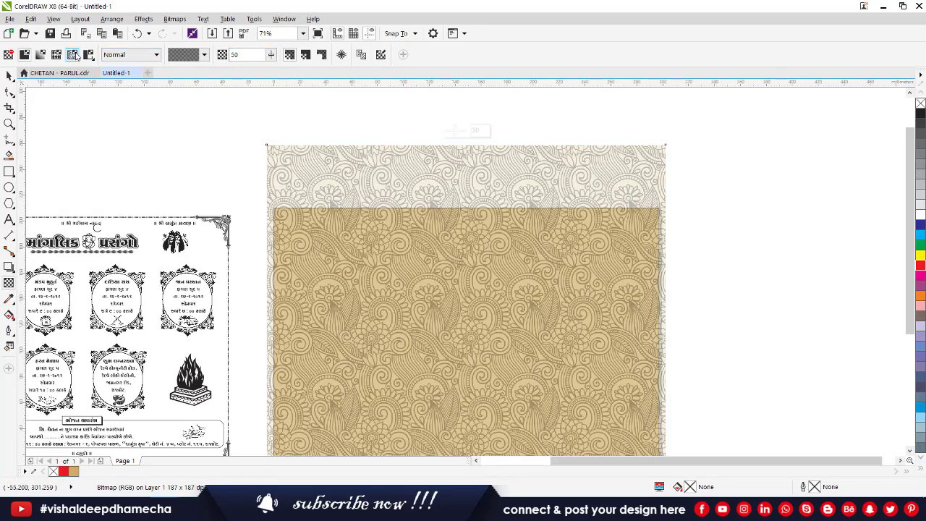
pyautogui.moveTo(281, 453); pyautogui.dragTo(367, 375)
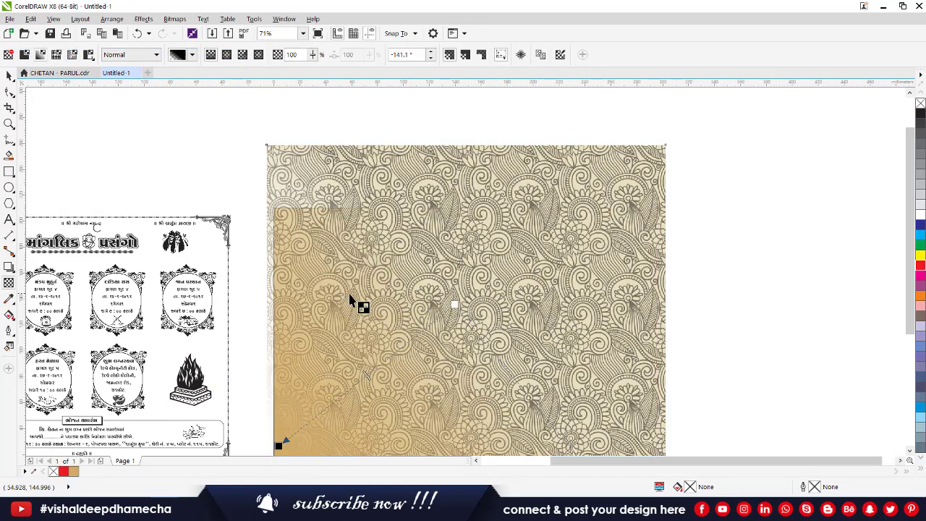
pyautogui.click(227, 55)
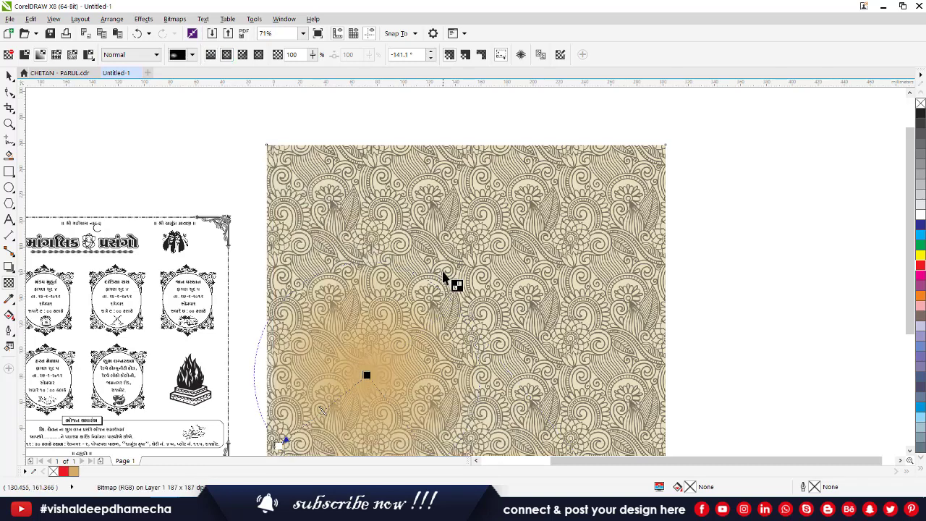
pyautogui.moveTo(482, 301); pyautogui.dragTo(212, 418)
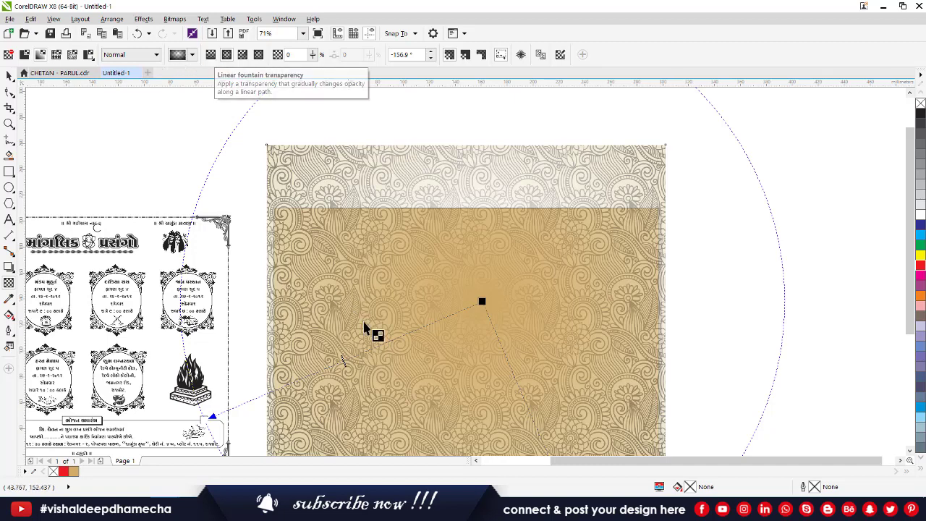
# - Try the Add and Divide merge modes on the pattern image's transparency
pyautogui.click(126, 55)
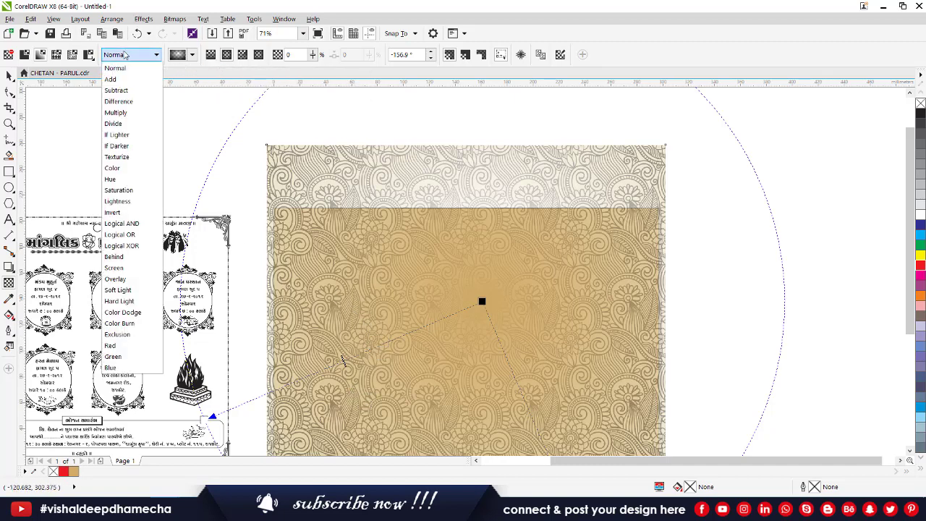
pyautogui.click(128, 82)
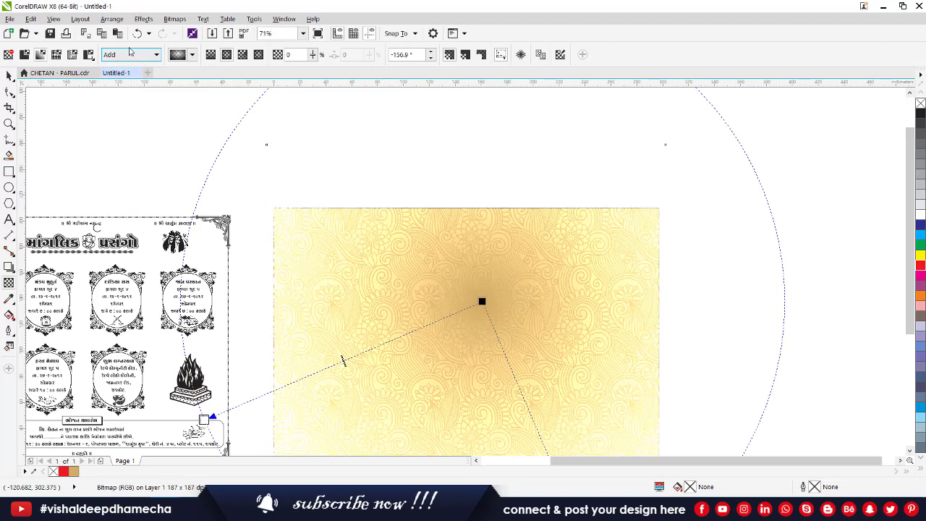
pyautogui.click(130, 54)
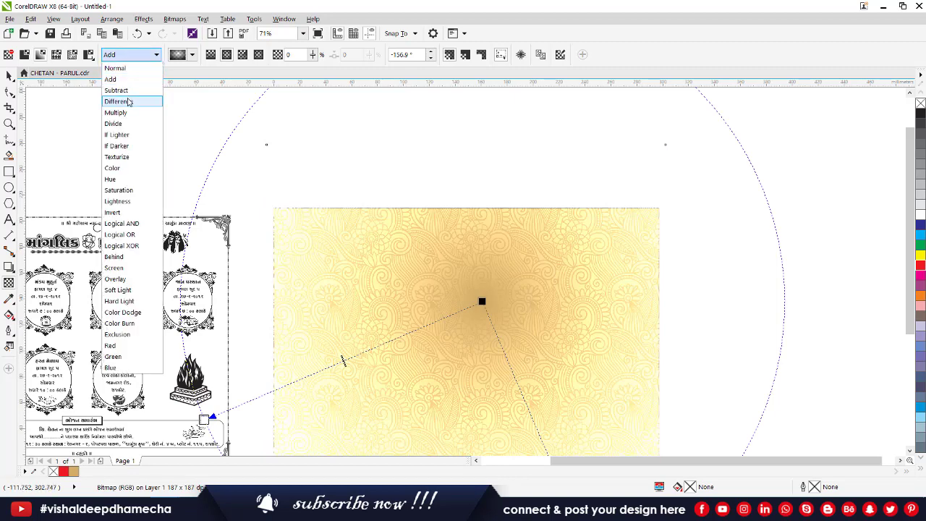
pyautogui.click(115, 124)
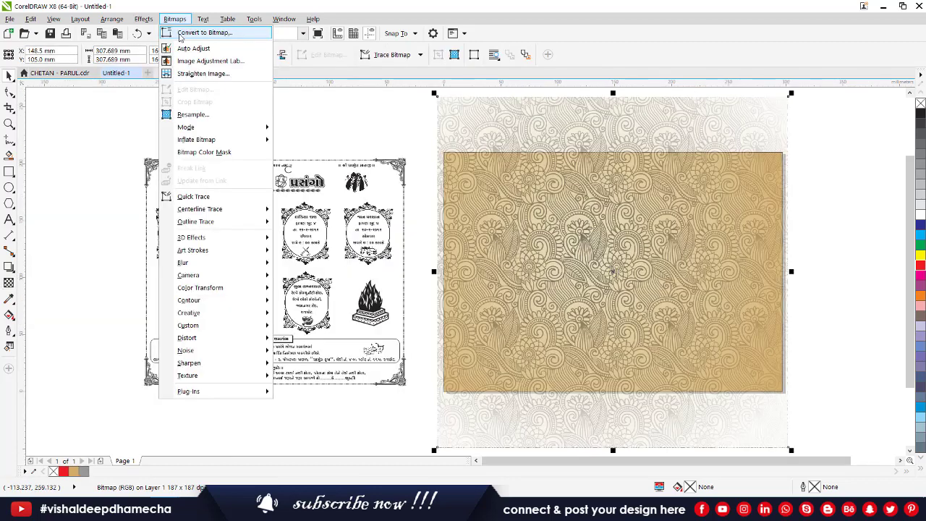
# - Convert the transparent pattern image to a CMYK bitmap at 300 dpi
pyautogui.click(181, 32)
pyautogui.click(426, 311)
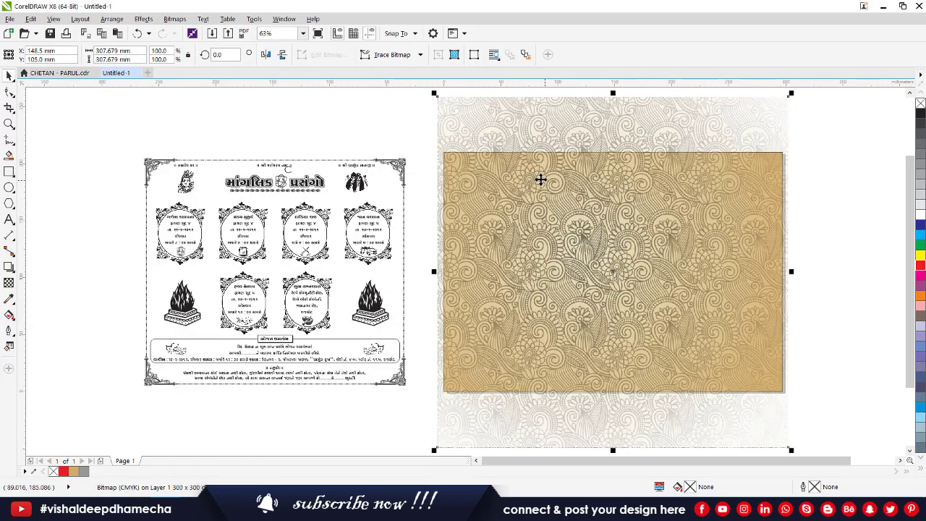
# - Apply a uniform transparency of 66 to the floral pattern bitmap
pyautogui.click(9, 282)
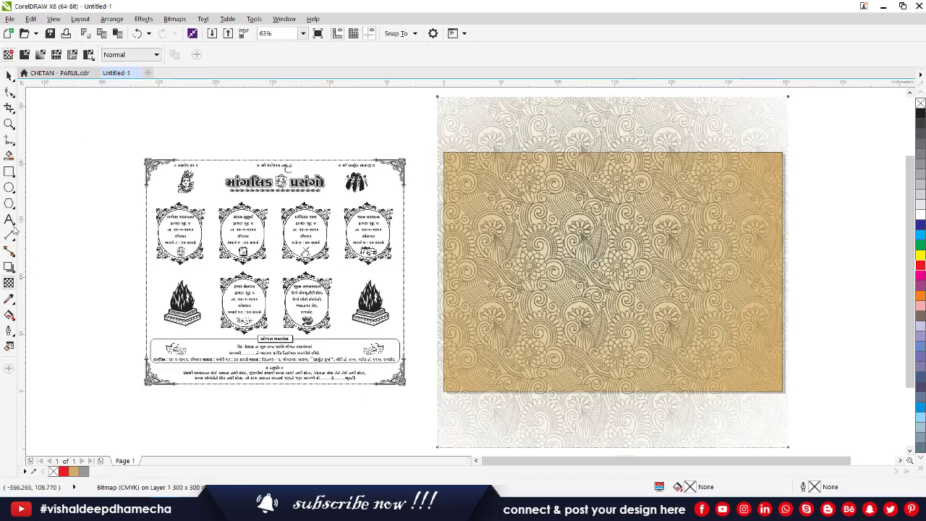
pyautogui.click(24, 54)
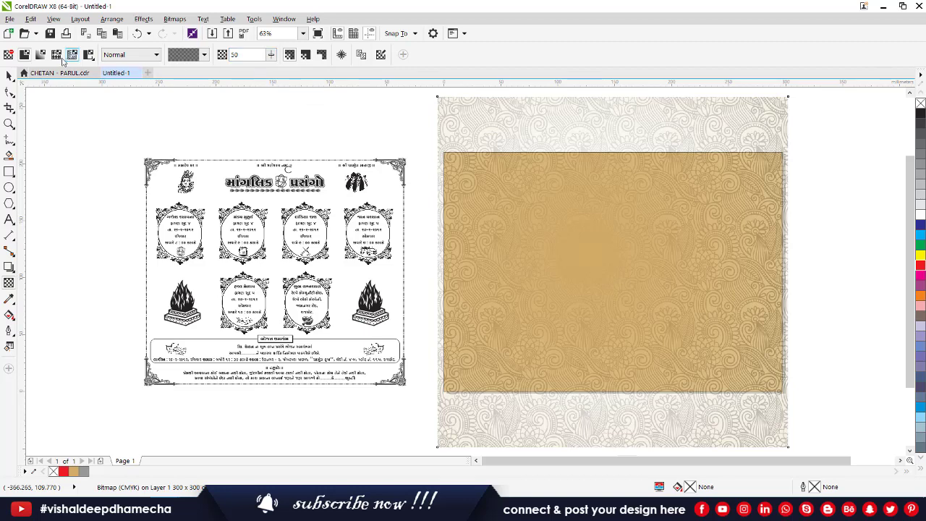
pyautogui.moveTo(271, 57); pyautogui.dragTo(304, 56)
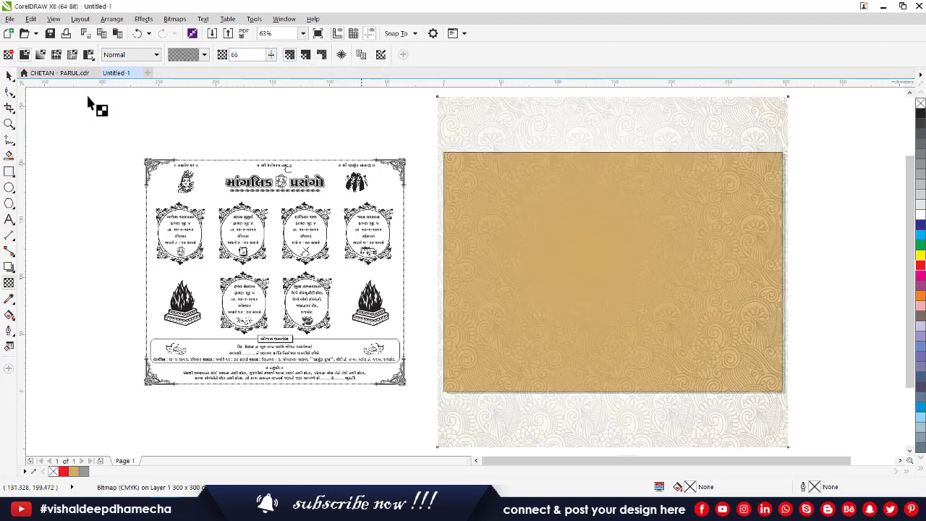
# - PowerClip the pattern bitmap inside the gold page-sized rectangle
pyautogui.click(9, 75)
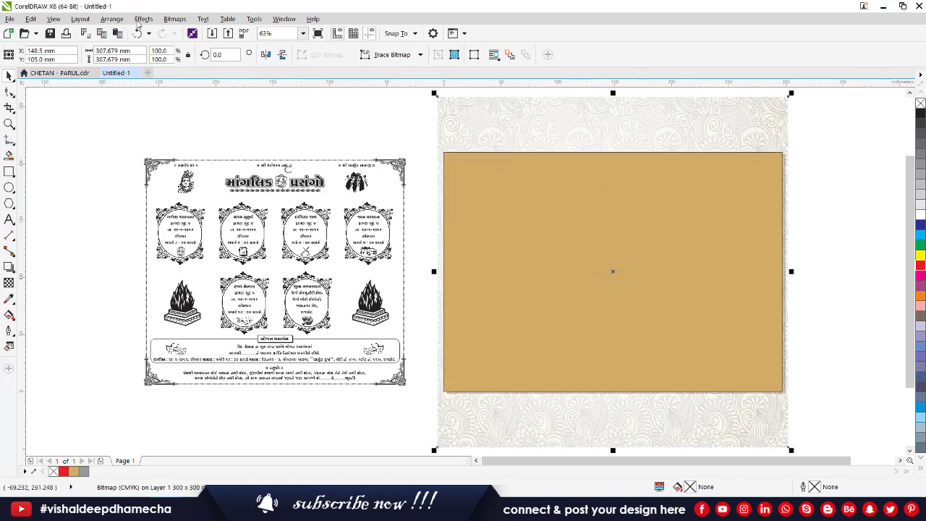
pyautogui.click(143, 19)
pyautogui.moveTo(191, 165)
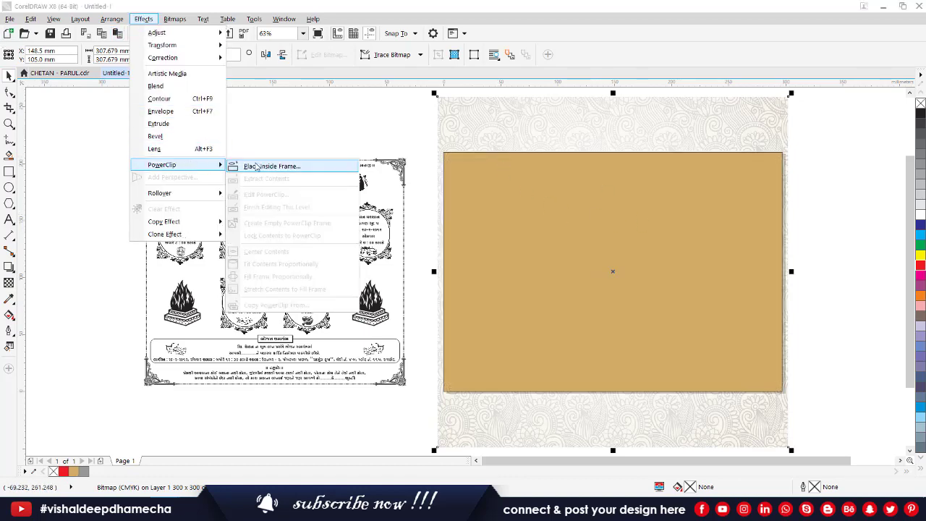
pyautogui.click(257, 166)
pyautogui.click(636, 255)
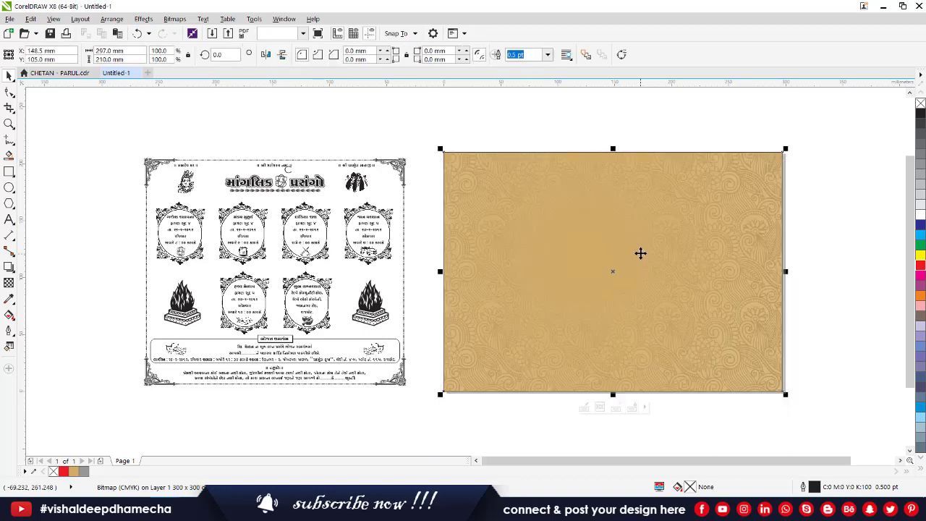
# - Draw a rectangle about 145 by 138 mm on the gold background and align it to the background's top and right edges
pyautogui.scroll(1, 728, 234)
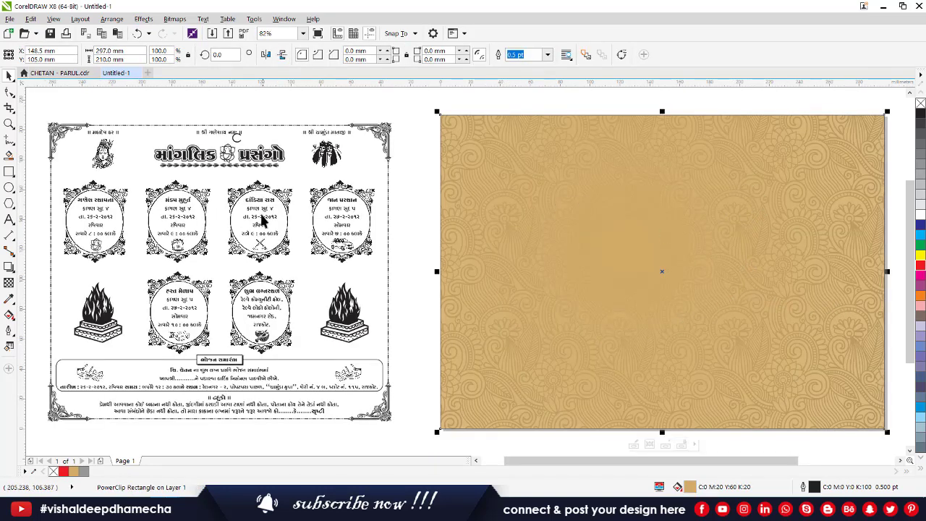
pyautogui.click(272, 234)
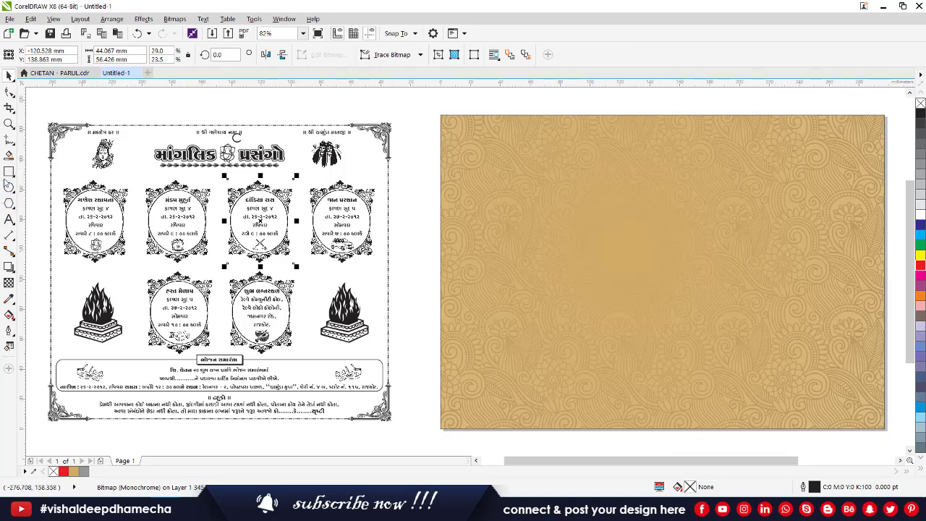
pyautogui.click(9, 172)
pyautogui.moveTo(574, 149); pyautogui.dragTo(791, 358)
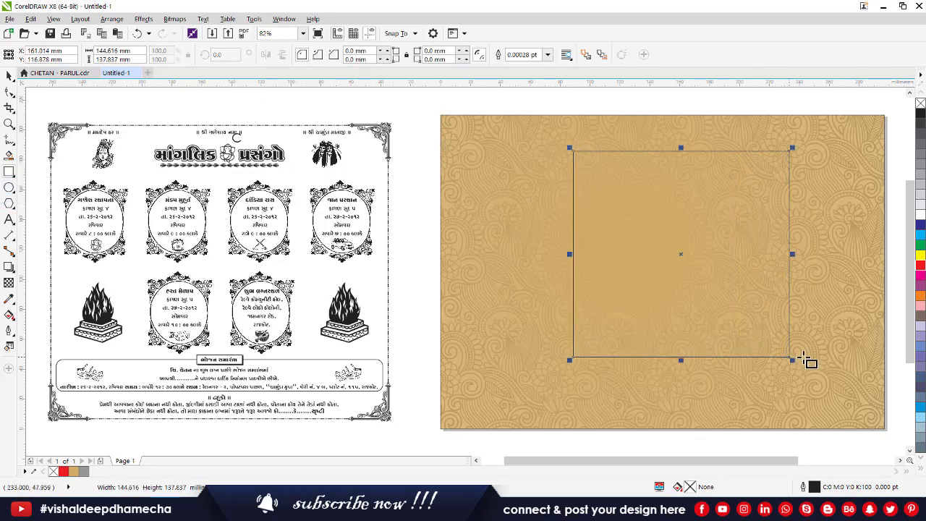
pyautogui.click(9, 76)
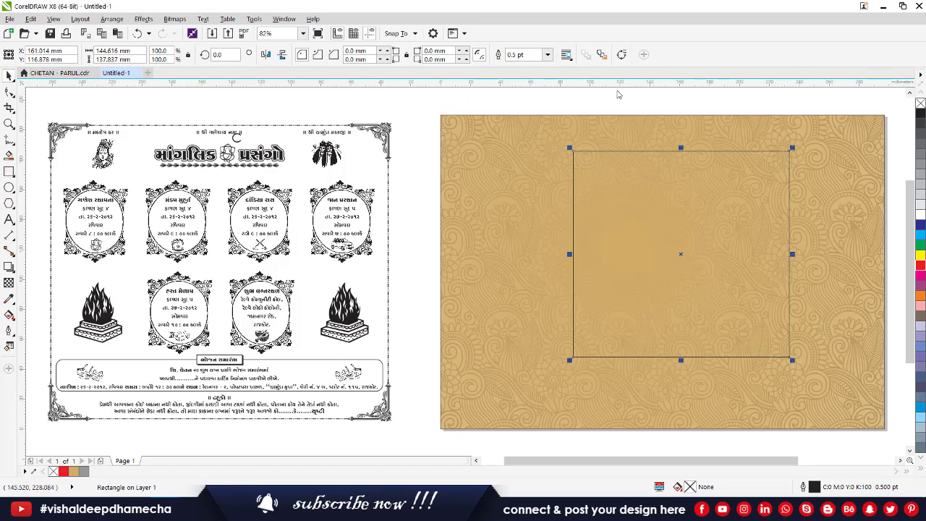
pyautogui.keyDown('shift'); pyautogui.click(527, 182); pyautogui.keyUp('shift')
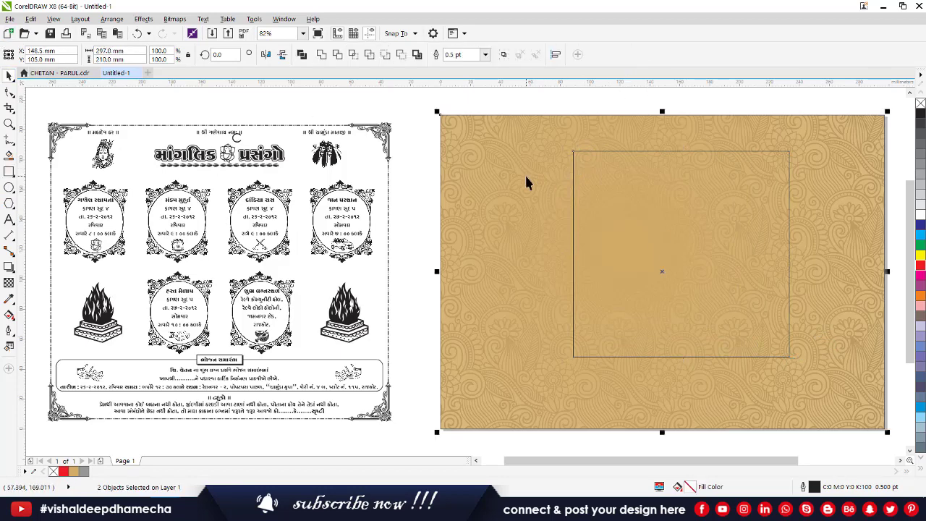
pyautogui.press('t')
pyautogui.press('r')
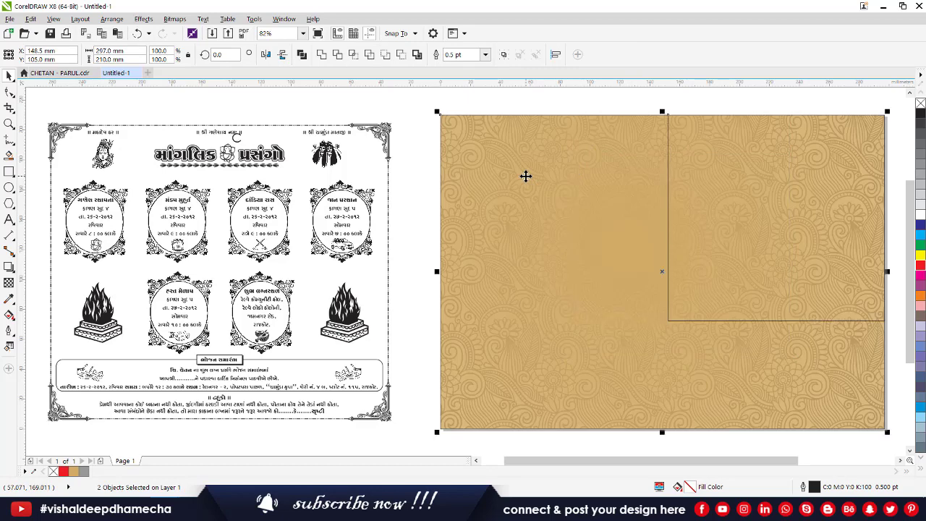
# - Convert the corner rectangle to curves and delete its lower-left node to leave a triangle
pyautogui.click(710, 105)
pyautogui.click(710, 149)
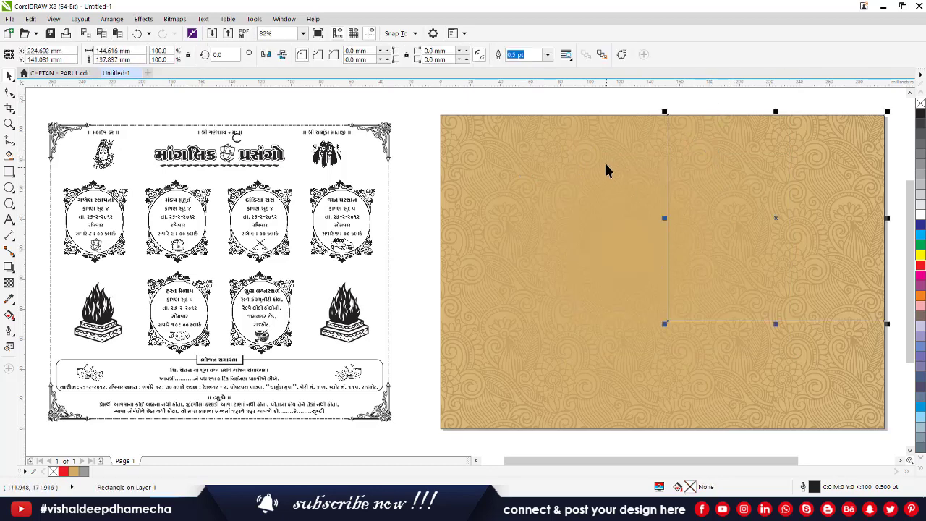
pyautogui.hotkey('ctrl', 'q')
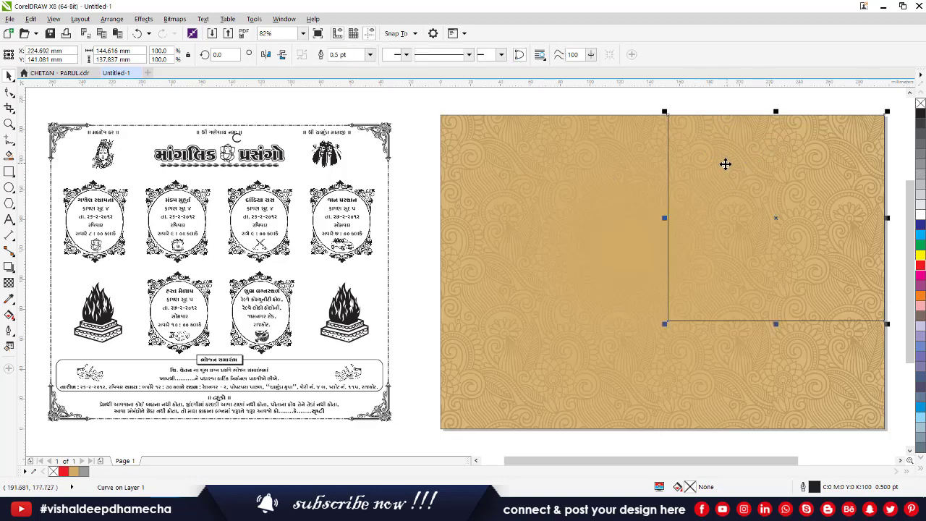
pyautogui.click(719, 218)
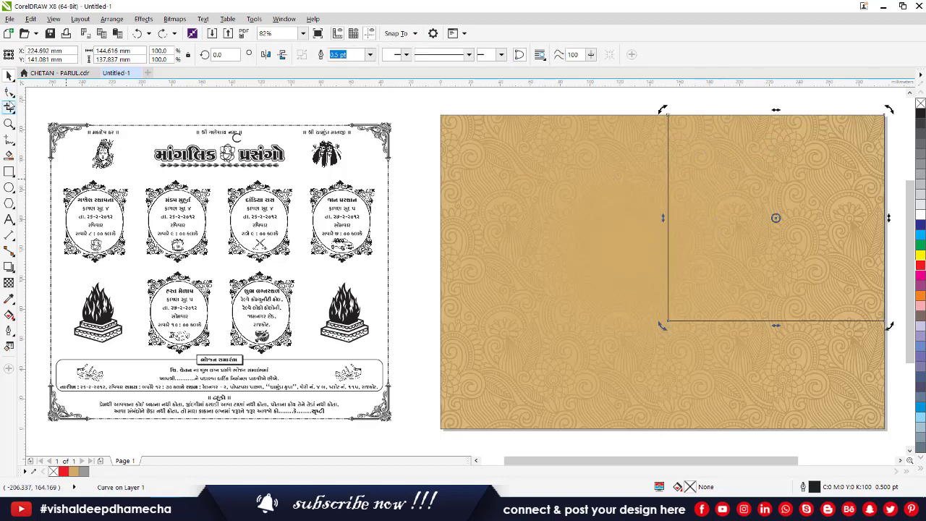
pyautogui.click(9, 107)
pyautogui.click(10, 92)
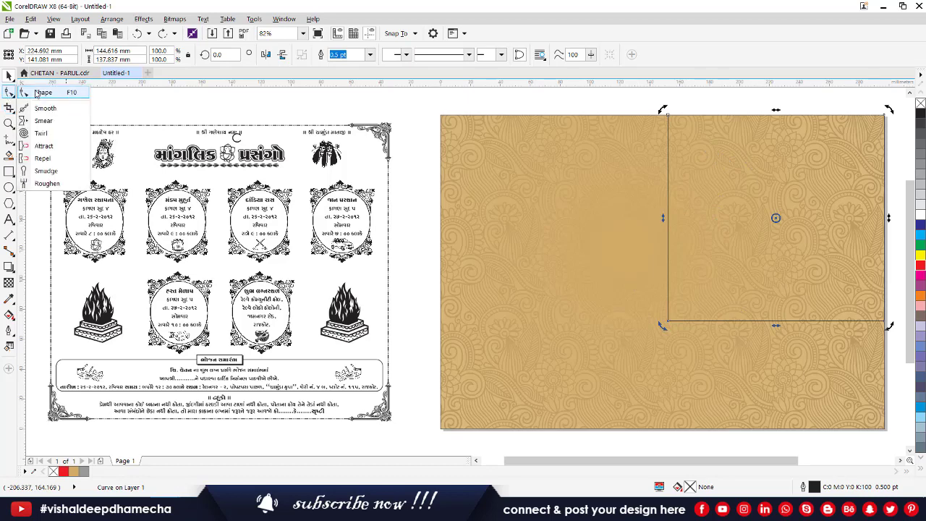
pyautogui.click(37, 93)
pyautogui.moveTo(598, 278); pyautogui.dragTo(698, 355)
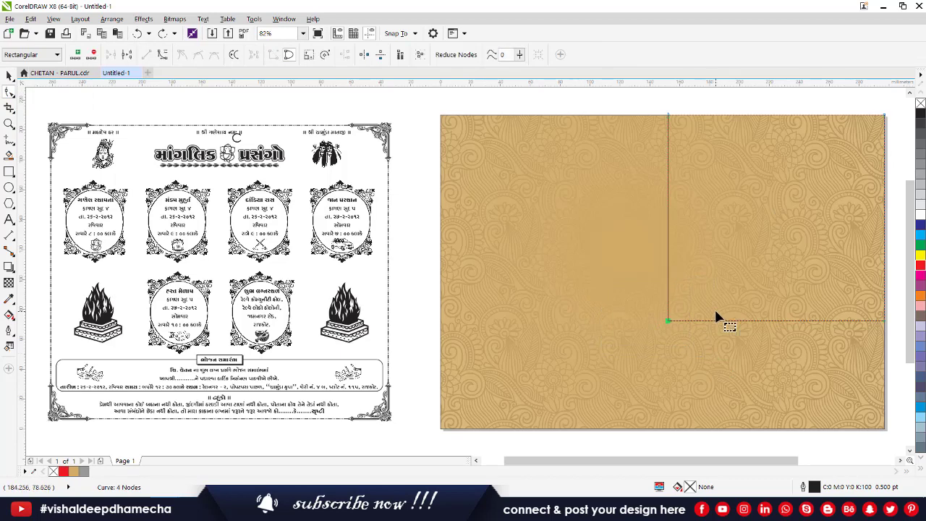
pyautogui.press('Delete')
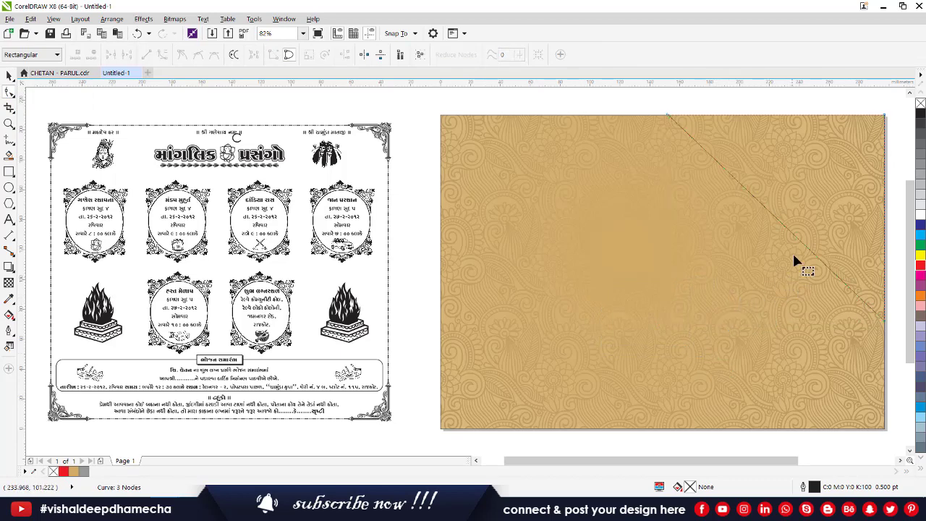
# - Convert the triangle's diagonal edge to a curve and bow it outwards towards the page's upper-right corner
pyautogui.moveTo(656, 103); pyautogui.dragTo(699, 134)
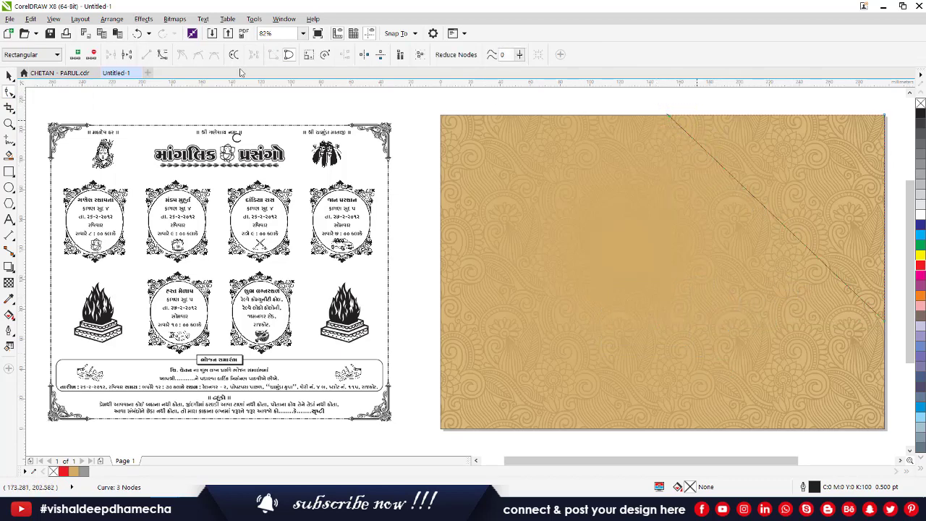
pyautogui.click(162, 55)
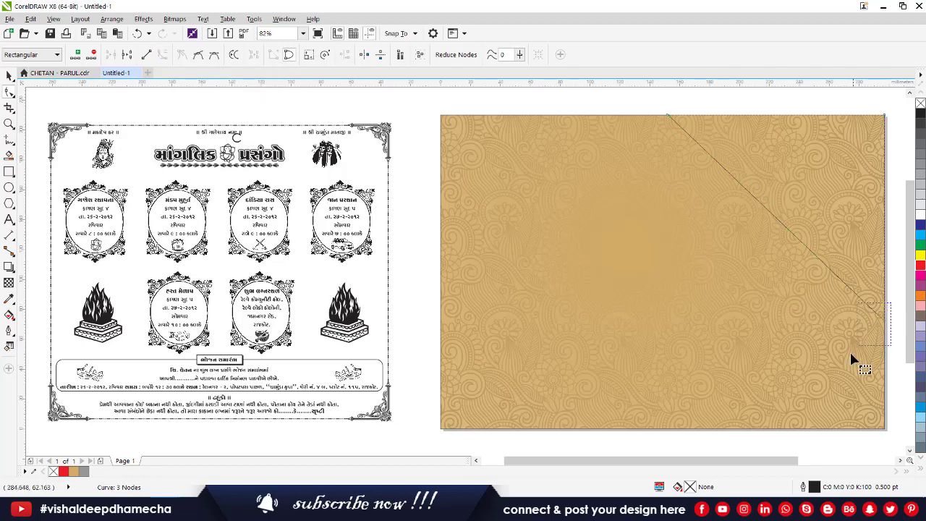
pyautogui.moveTo(850, 359); pyautogui.dragTo(851, 359)
pyautogui.moveTo(768, 209); pyautogui.dragTo(805, 200)
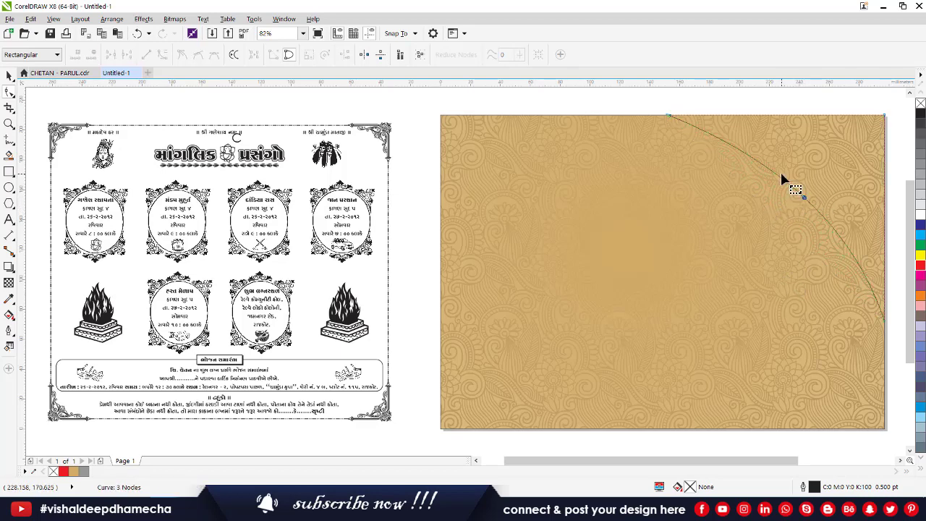
pyautogui.click(9, 75)
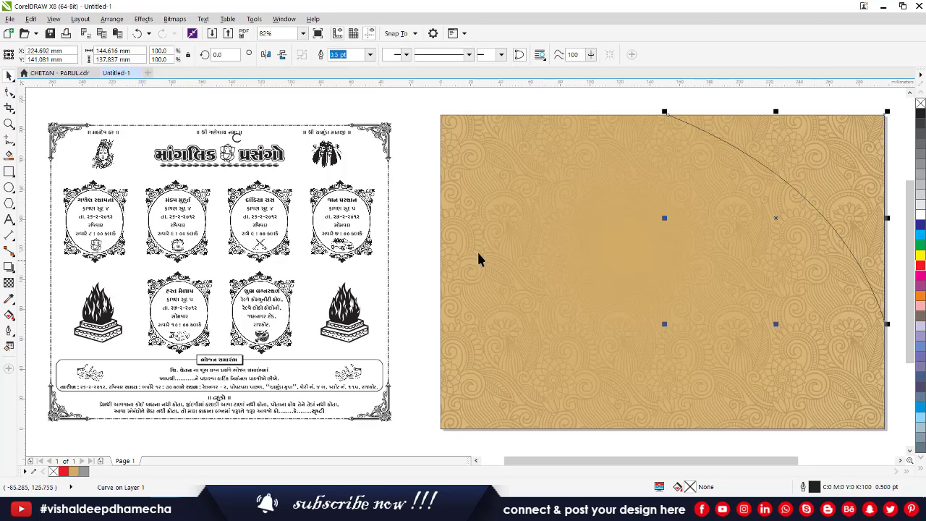
pyautogui.click(502, 250)
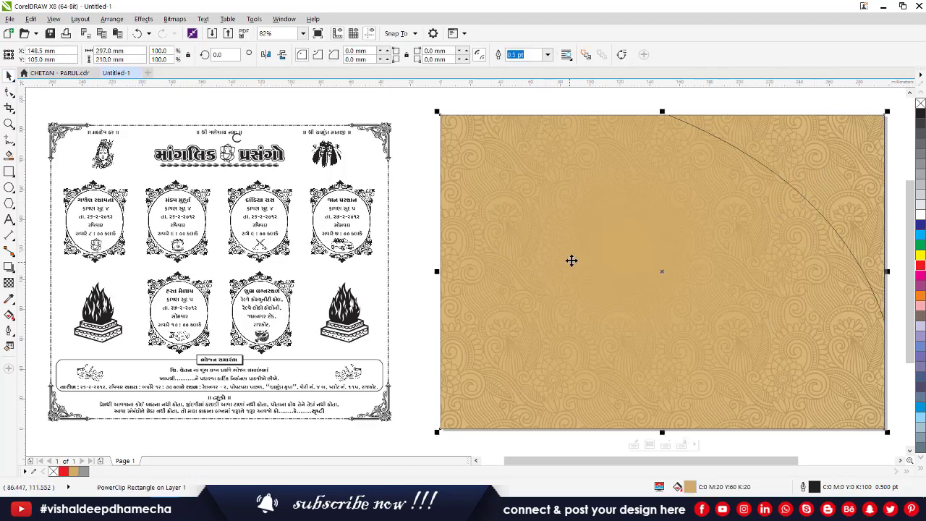
# - Fill the curved corner shape with gold and change the fill to a dark brown, C38 M80 Y84 K53
pyautogui.click(789, 182)
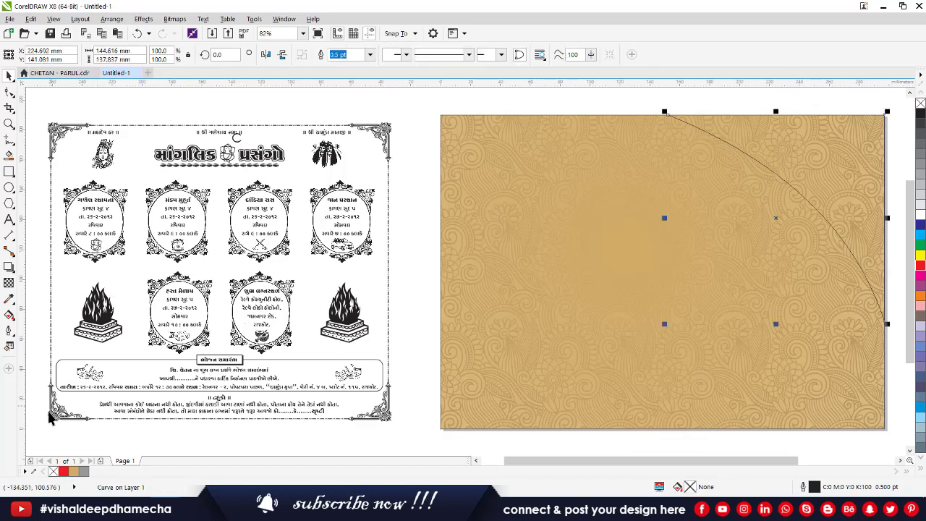
pyautogui.click(74, 472)
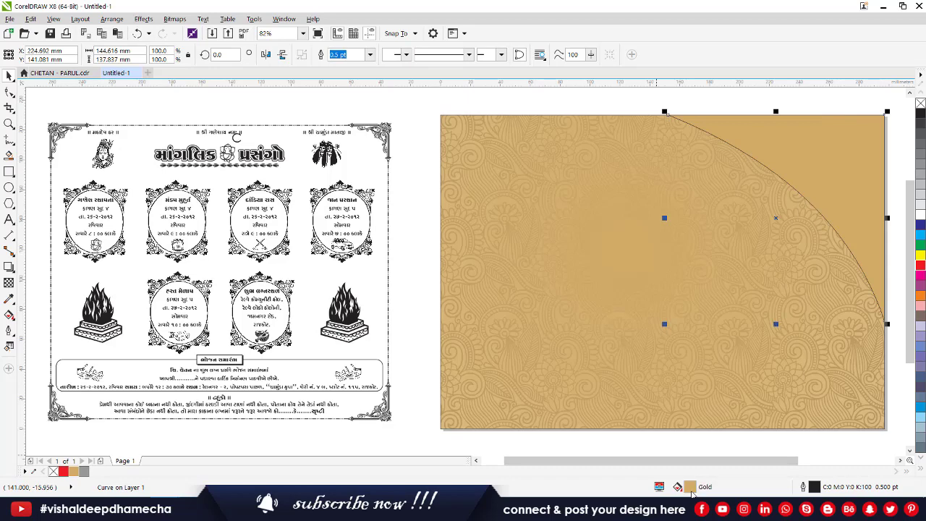
pyautogui.doubleClick(691, 489)
pyautogui.moveTo(326, 248); pyautogui.dragTo(307, 280)
pyautogui.click(369, 312)
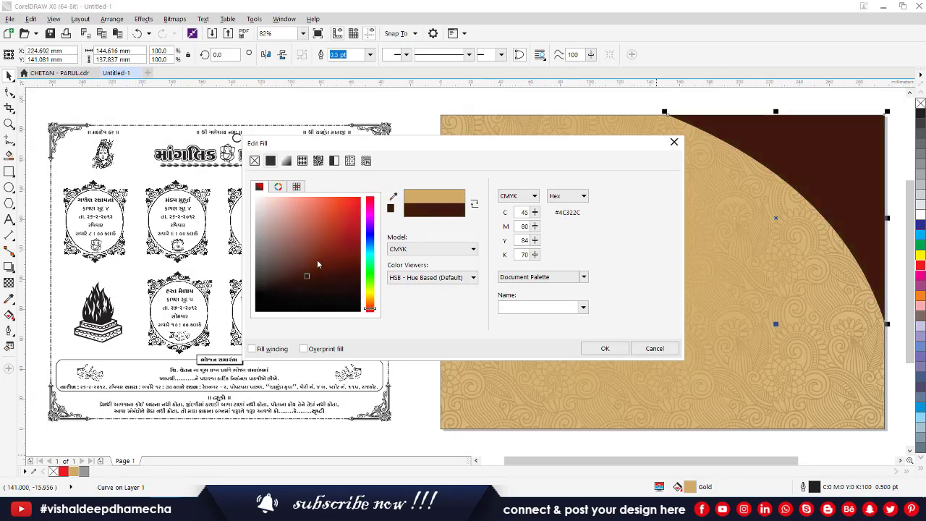
pyautogui.moveTo(317, 265); pyautogui.dragTo(306, 265)
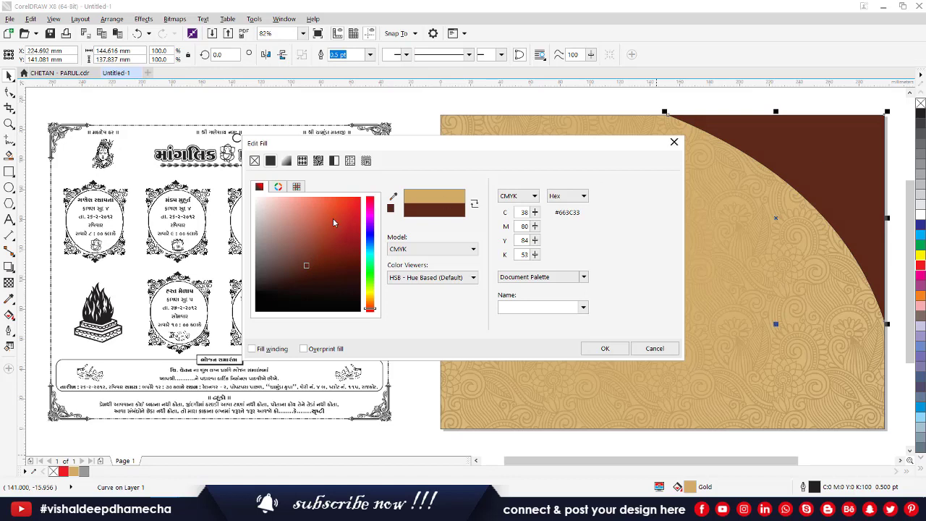
# - Try magenta and red hues for the corner shape's fill
pyautogui.click(370, 216)
pyautogui.click(353, 215)
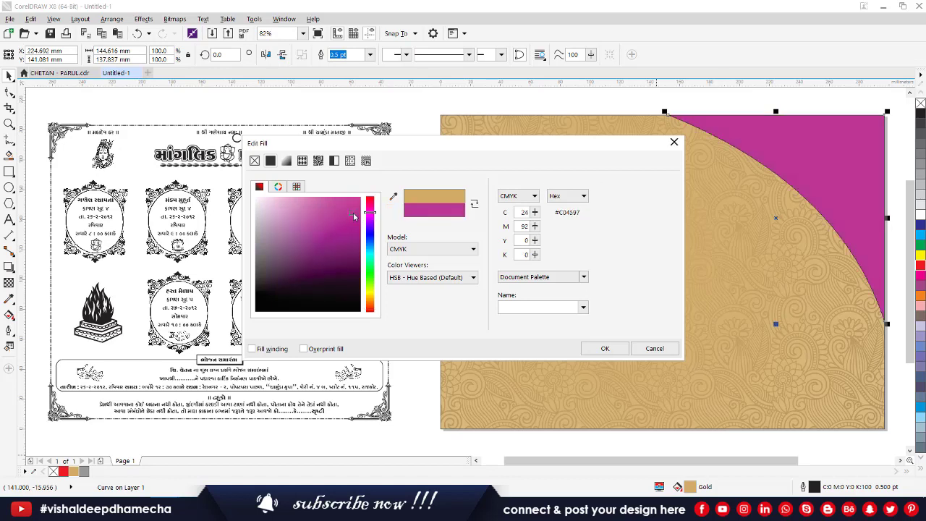
pyautogui.moveTo(370, 208); pyautogui.dragTo(370, 203)
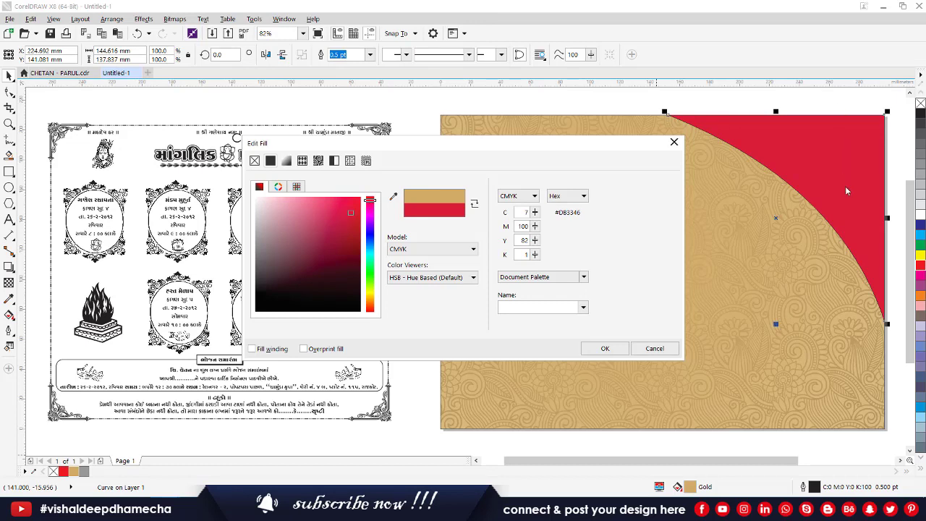
# - Set the corner shape's fill to a dark maroon, C35 M93 Y88 K53
pyautogui.click(355, 214)
pyautogui.moveTo(355, 214); pyautogui.dragTo(355, 219)
pyautogui.moveTo(343, 225)
pyautogui.mouseDown()
pyautogui.moveTo(330, 259)
pyautogui.moveTo(344, 254)
pyautogui.moveTo(327, 250)
pyautogui.moveTo(313, 265)
pyautogui.mouseUp()
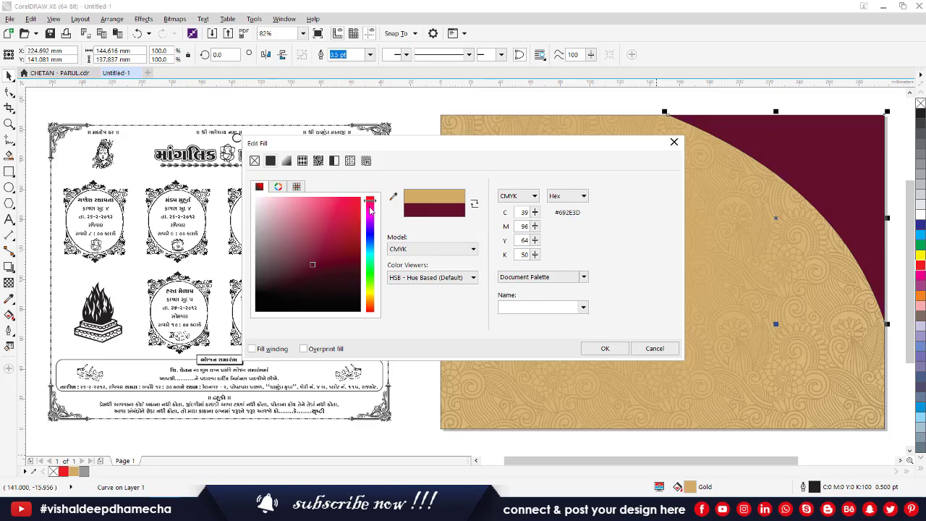
pyautogui.moveTo(370, 209); pyautogui.dragTo(373, 313)
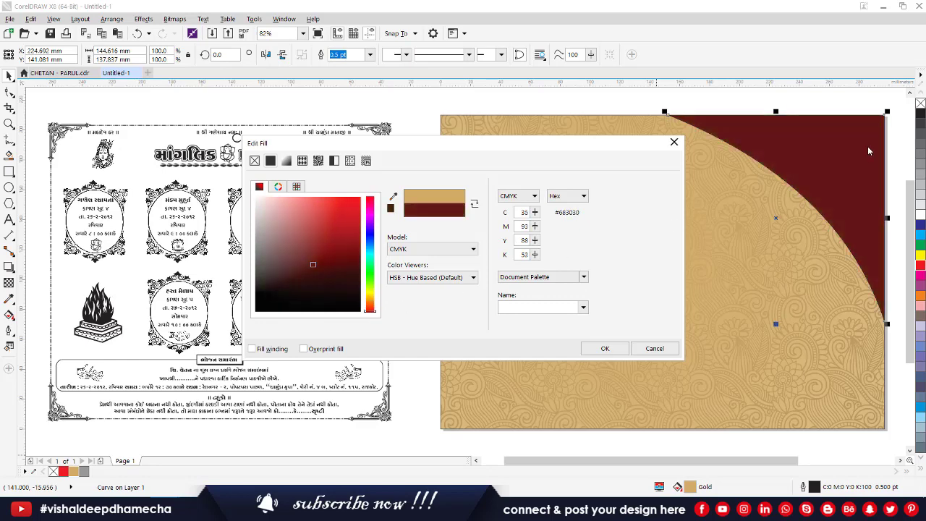
pyautogui.click(601, 348)
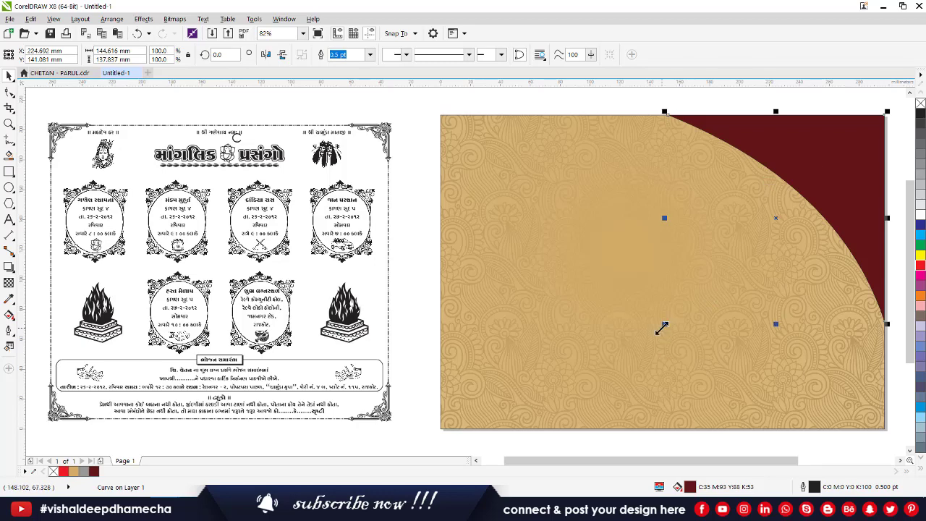
# - Shrink the maroon shape to about 96 by 91 mm in the page's upper-right corner, undoing a trial move towards the lower left
pyautogui.moveTo(663, 328); pyautogui.dragTo(735, 258)
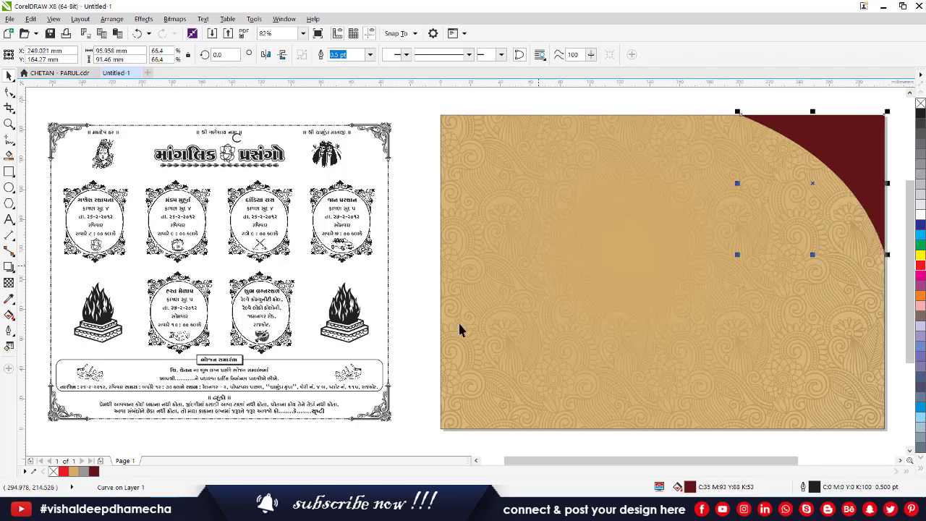
pyautogui.moveTo(829, 149); pyautogui.dragTo(530, 285)
pyautogui.hotkey('ctrl', 'z')
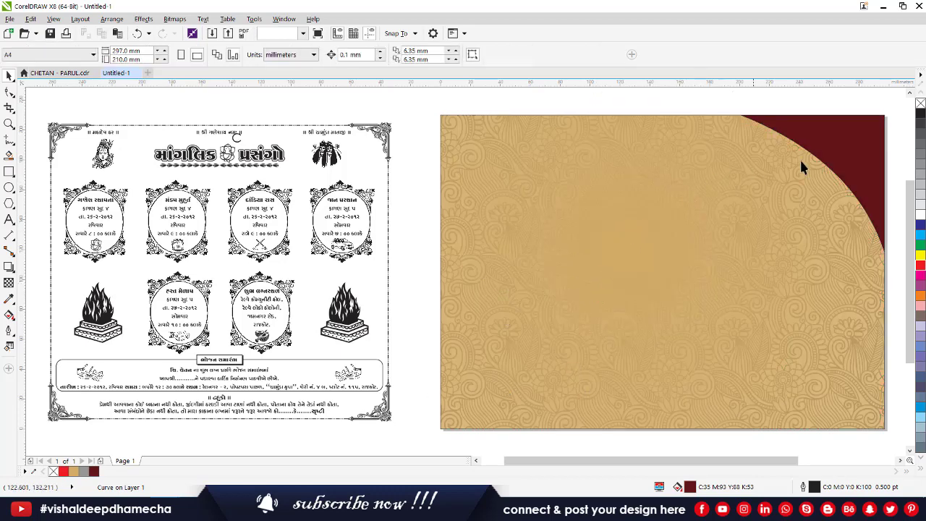
pyautogui.click(869, 144)
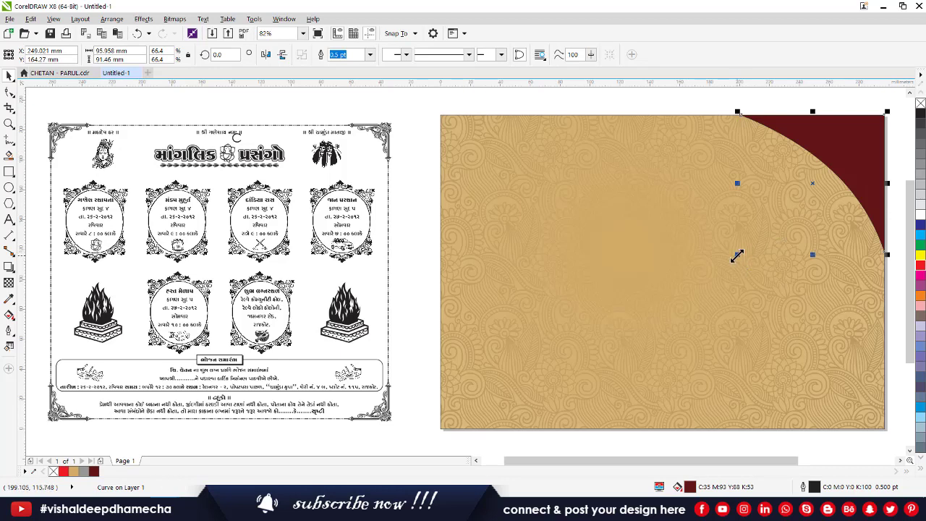
# - Enlarge the maroon shape in the page's upper-right corner to about 133 by 127 mm
pyautogui.moveTo(737, 254); pyautogui.dragTo(681, 309)
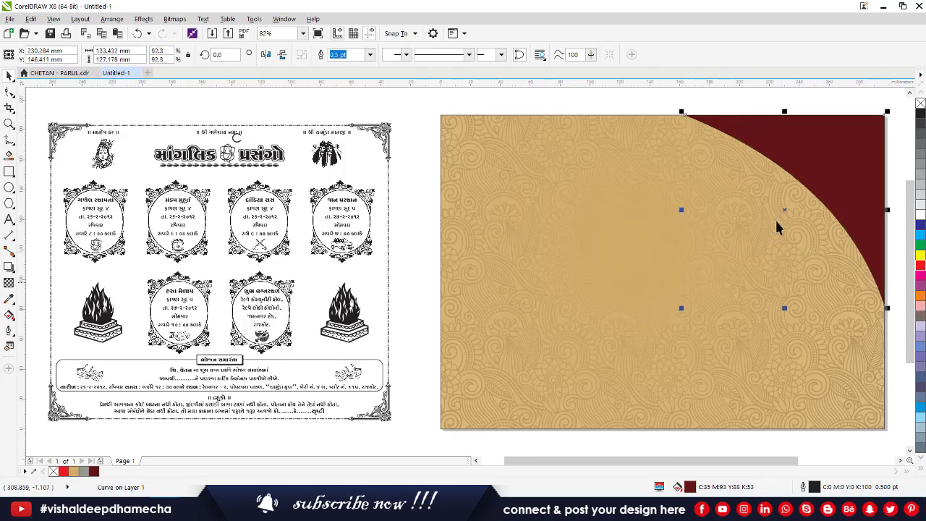
pyautogui.hotkey('alt', 'Tab')
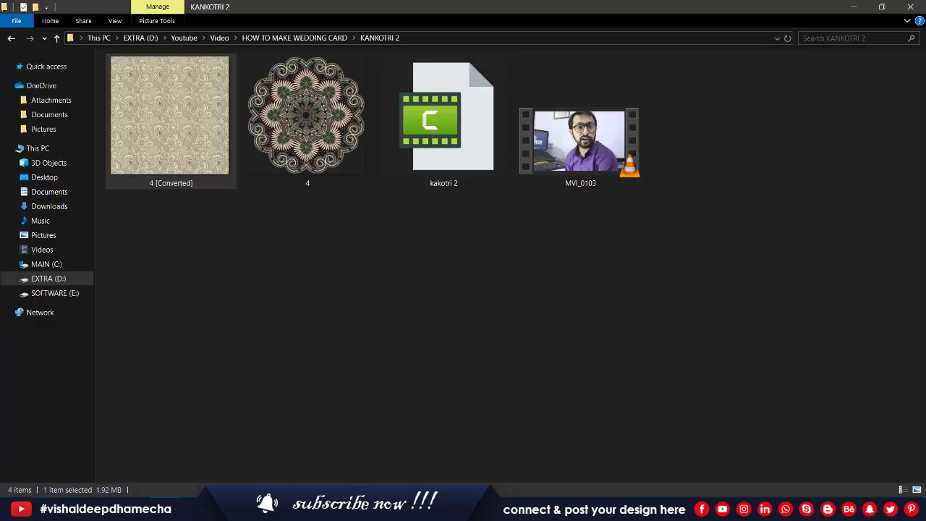
pyautogui.moveTo(188, 91); pyautogui.dragTo(830, 187)
pyautogui.hotkey('alt', 'Tab')
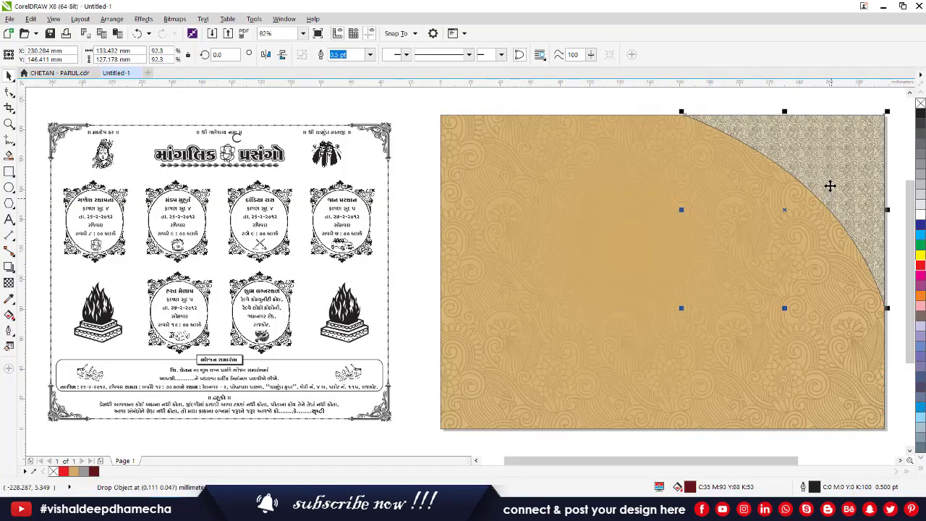
pyautogui.hotkey('ctrl', 'z')
# - Bring the 4 [Converted] pattern image from the KANKOTRI 2 folder onto the page unframed and place it over the maroon corner shape
pyautogui.hotkey('alt', 'Tab')
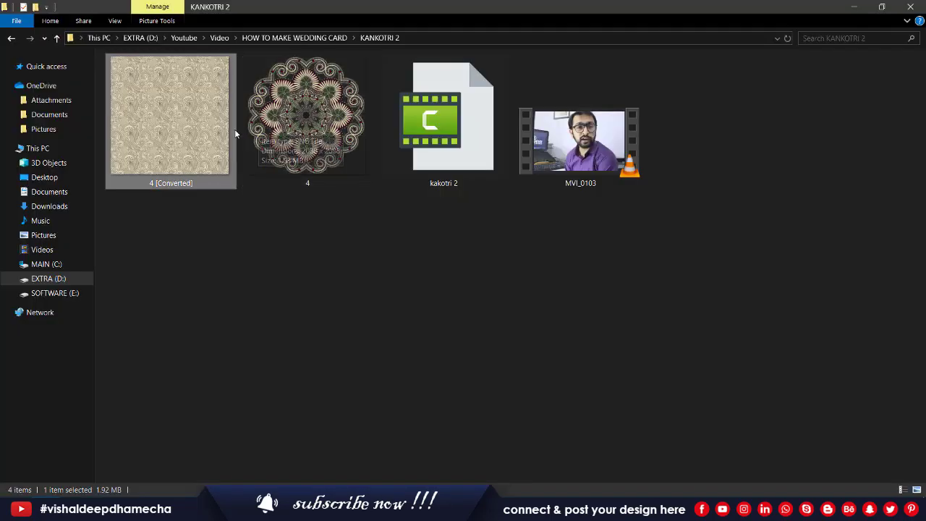
pyautogui.hotkey('alt', 'Tab')
pyautogui.moveTo(225, 127); pyautogui.dragTo(702, 215)
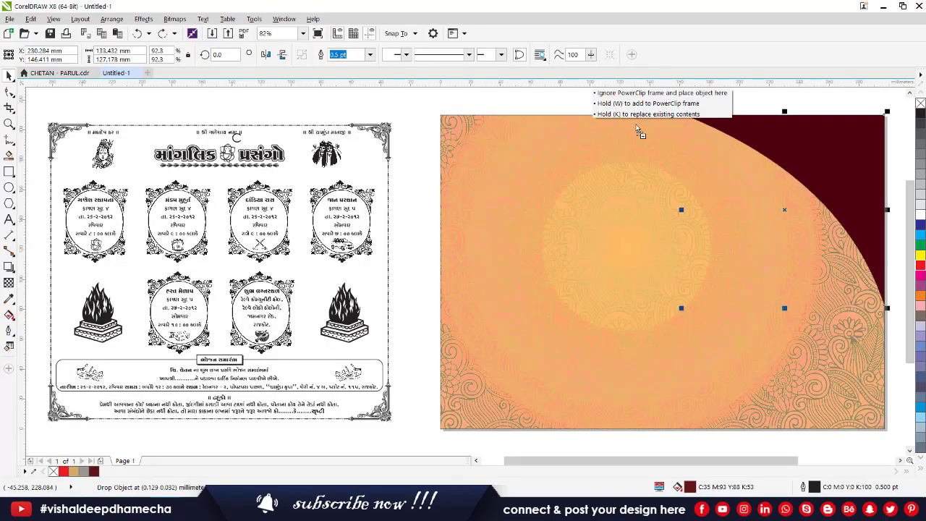
pyautogui.moveTo(639, 131); pyautogui.dragTo(615, 105)
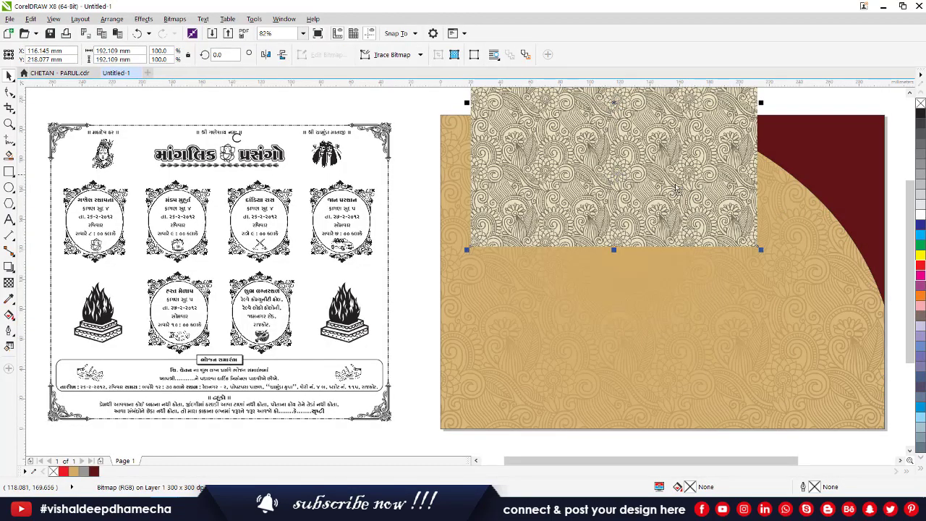
pyautogui.moveTo(676, 189); pyautogui.dragTo(813, 238)
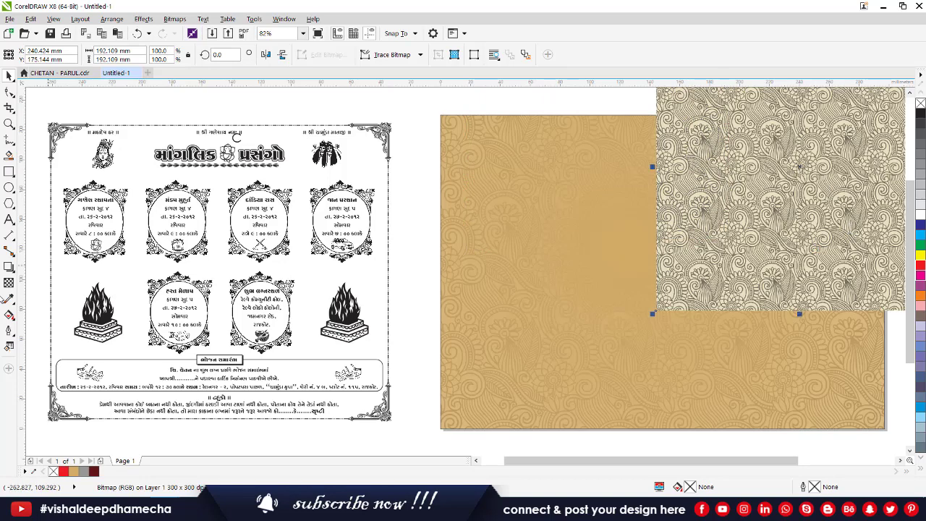
# - Apply a uniform transparency of 85 to the pattern image over the corner
pyautogui.click(9, 283)
pyautogui.click(25, 54)
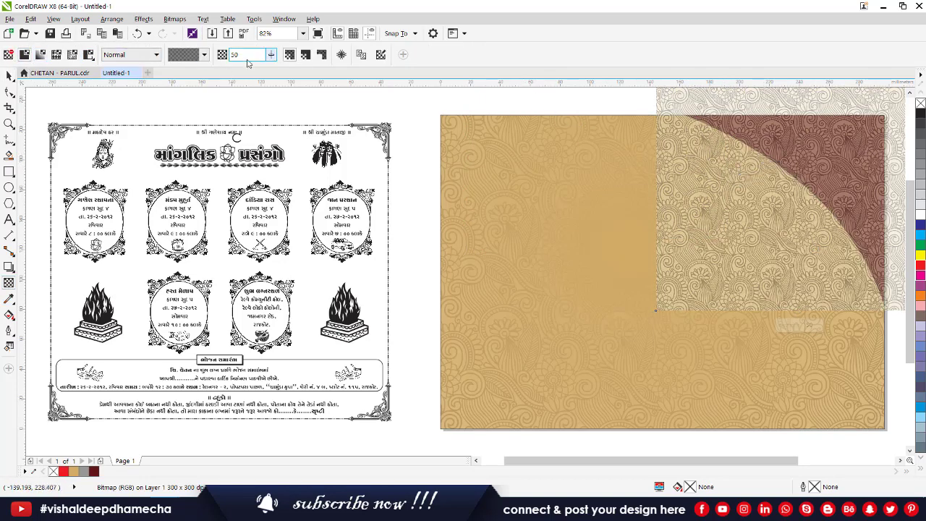
pyautogui.moveTo(273, 55); pyautogui.dragTo(296, 68)
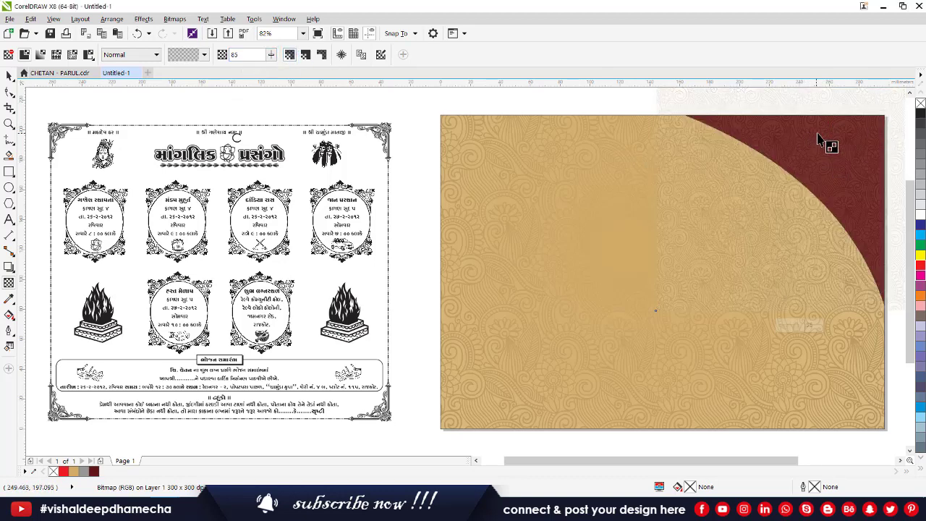
# - PowerClip the transparent pattern image inside the maroon corner shape
pyautogui.click(9, 75)
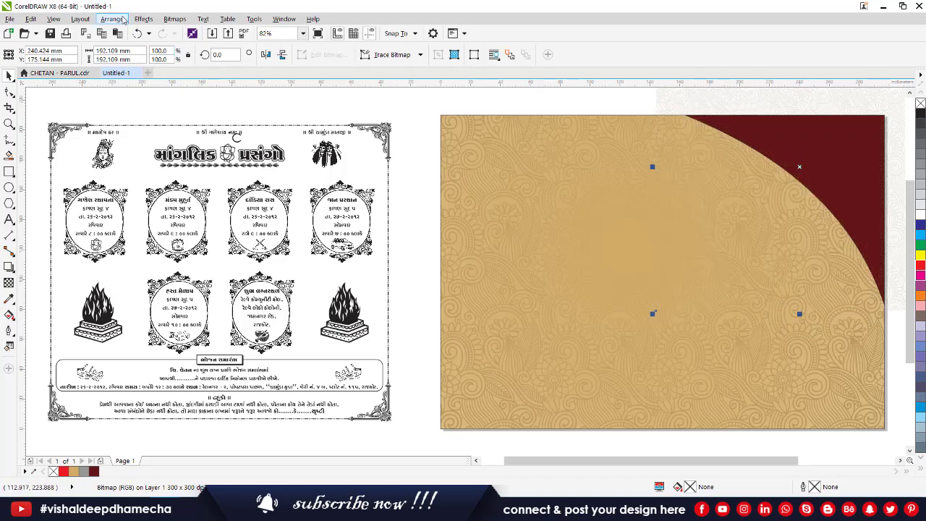
pyautogui.click(138, 20)
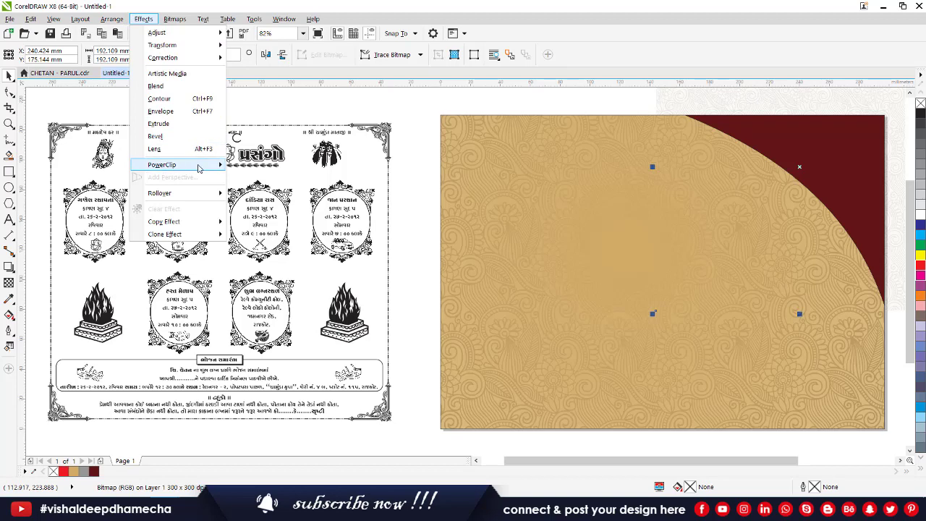
pyautogui.moveTo(217, 166)
pyautogui.click(275, 167)
pyautogui.click(799, 156)
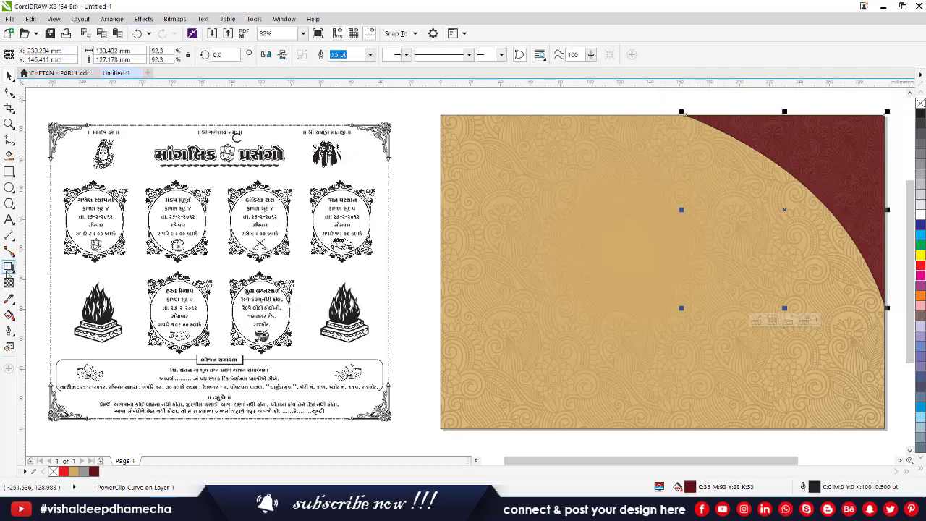
# - Add a narrow black drop shadow along the corner shape's curved edge, with direction 94 and opacity 26
pyautogui.click(9, 268)
pyautogui.click(24, 55)
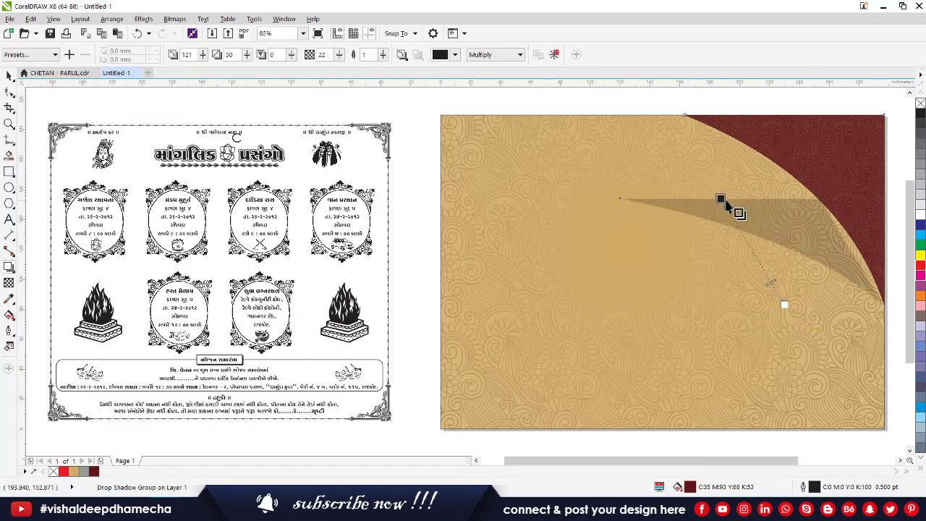
pyautogui.moveTo(722, 200); pyautogui.dragTo(751, 114)
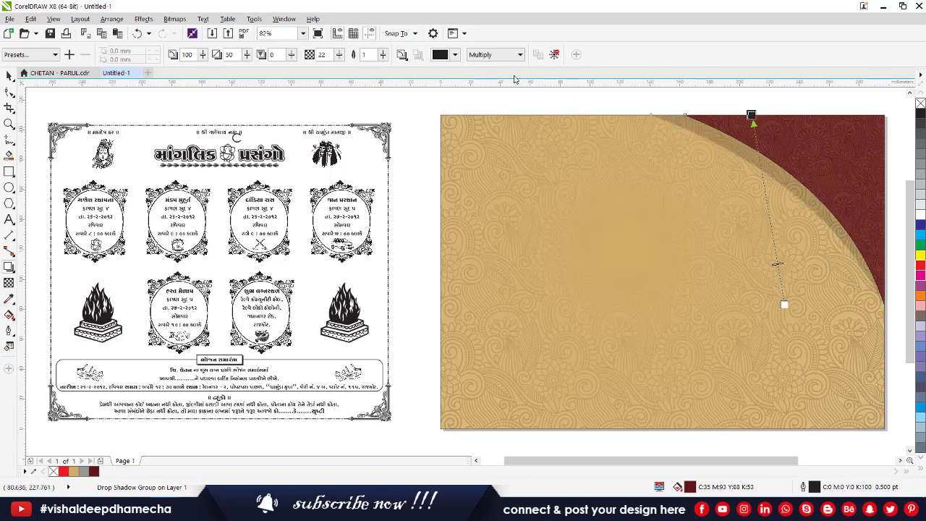
pyautogui.moveTo(338, 58); pyautogui.dragTo(362, 54)
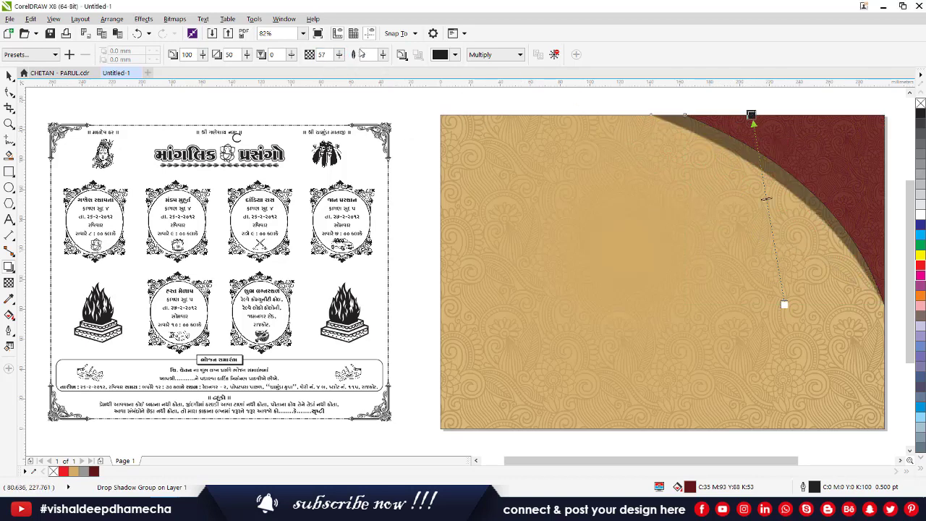
pyautogui.moveTo(751, 116); pyautogui.dragTo(772, 114)
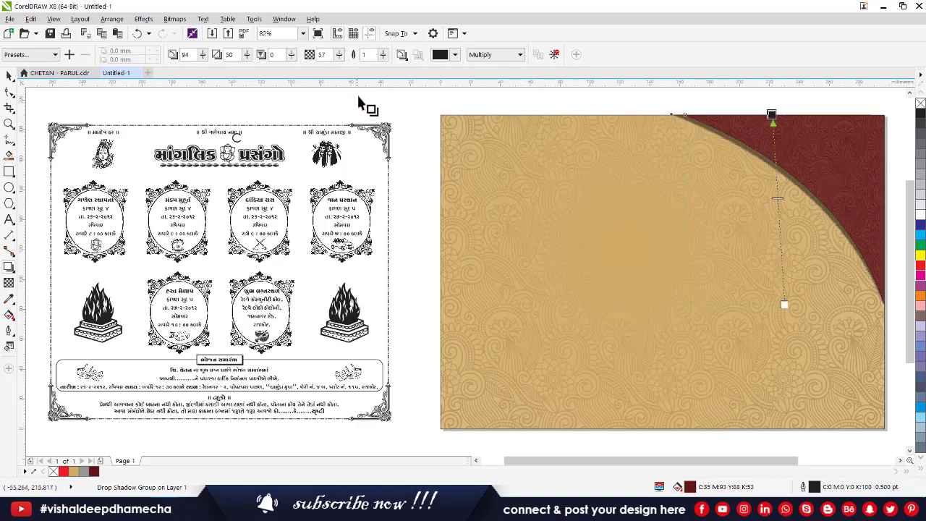
pyautogui.click(322, 64)
pyautogui.moveTo(324, 66); pyautogui.dragTo(328, 67)
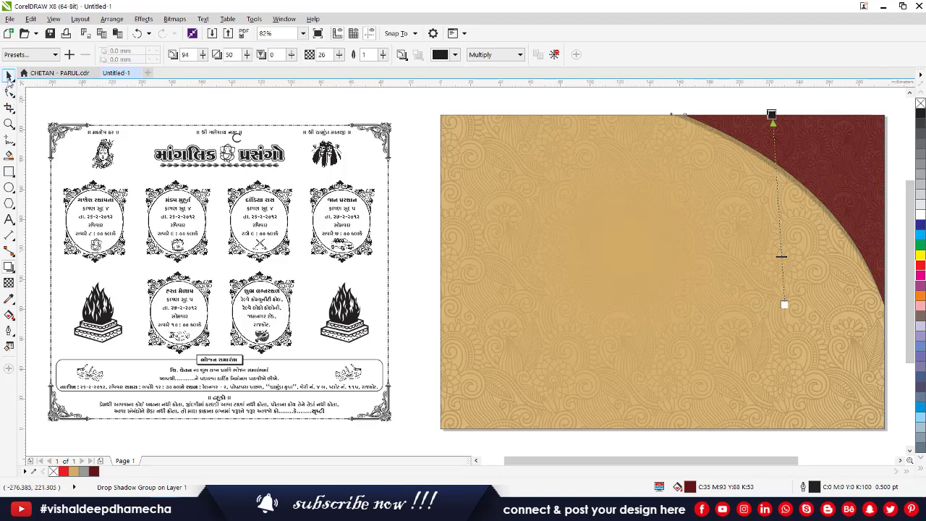
# - Centre all the invitation artwork on the page and group it
pyautogui.click(9, 75)
pyautogui.click(101, 115)
pyautogui.moveTo(29, 116); pyautogui.dragTo(403, 428)
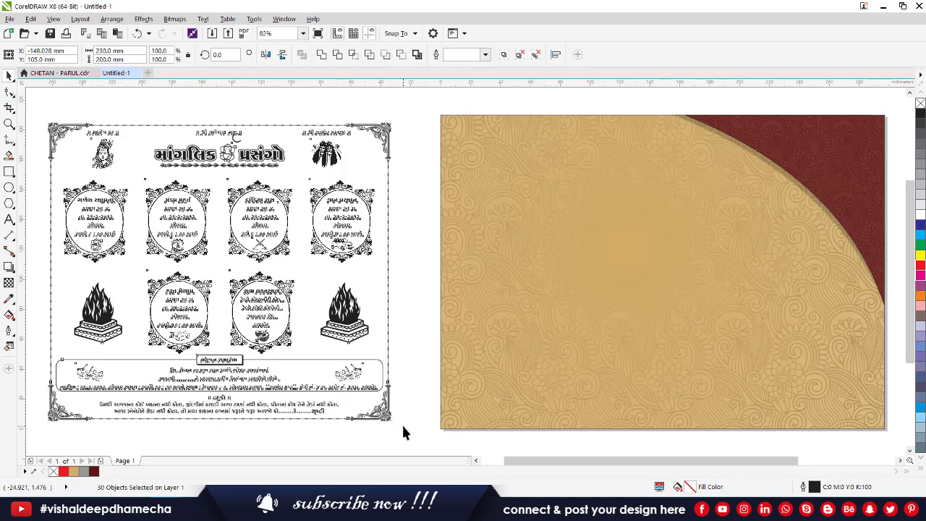
pyautogui.press('p')
pyautogui.hotkey('ctrl', 'g')
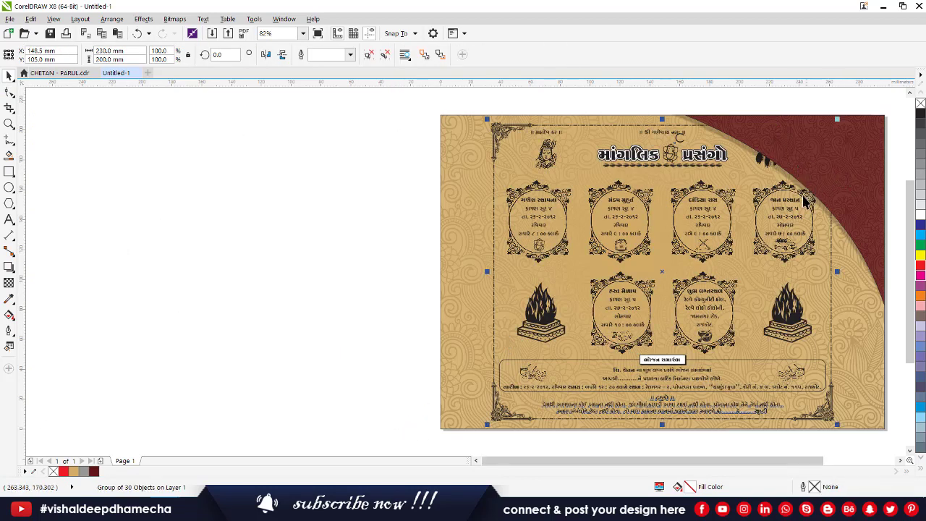
# - Shrink the patterned maroon corner shape to about 78 by 75 mm and ungroup the invitation artwork
pyautogui.click(837, 158)
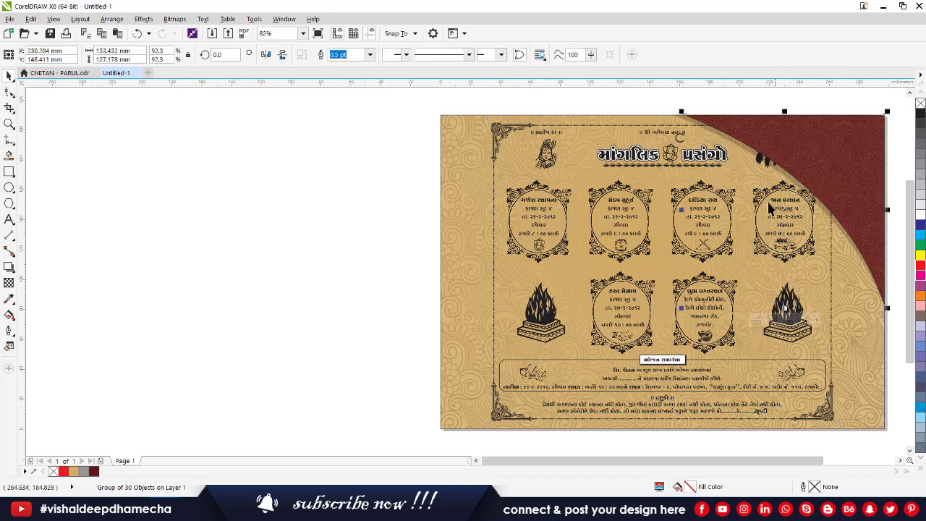
pyautogui.moveTo(683, 309); pyautogui.dragTo(769, 280)
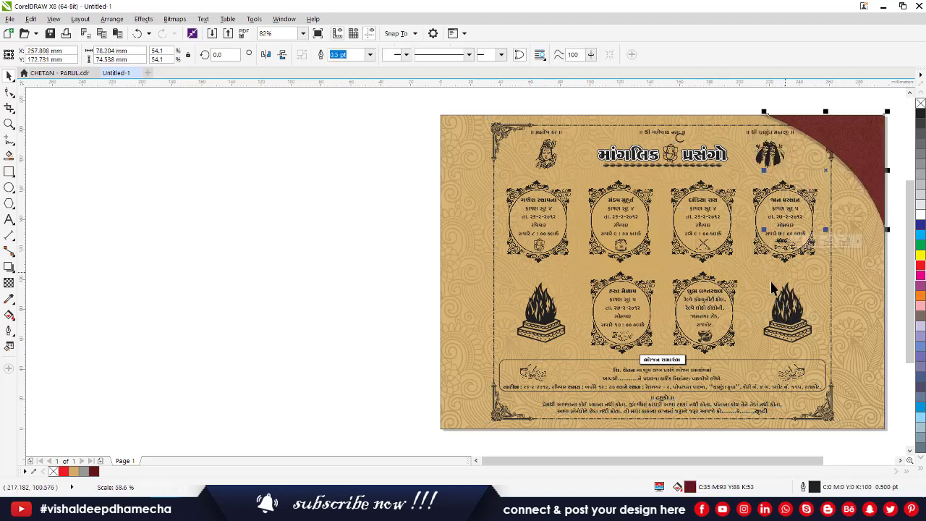
pyautogui.click(834, 417)
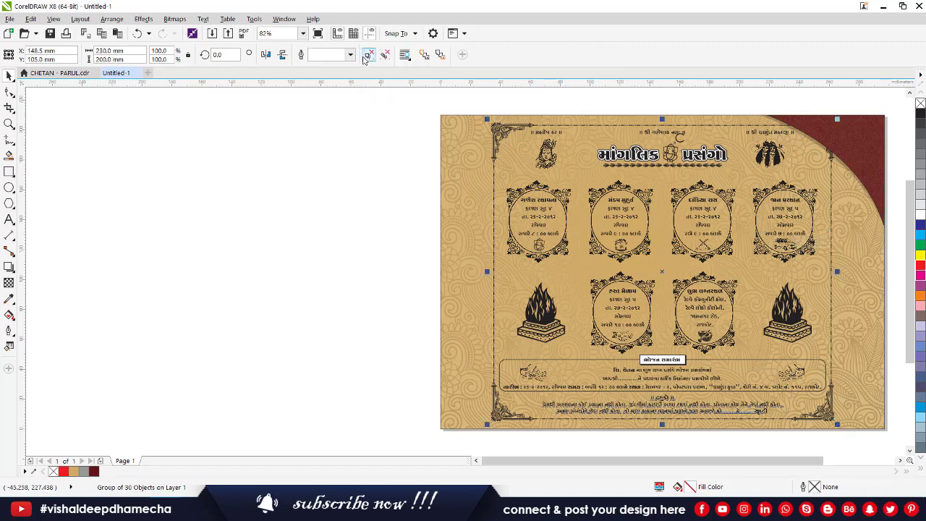
# - Duplicate the patterned corner shape towards the page's left side and mirror the copy vertically and horizontally
pyautogui.click(874, 144)
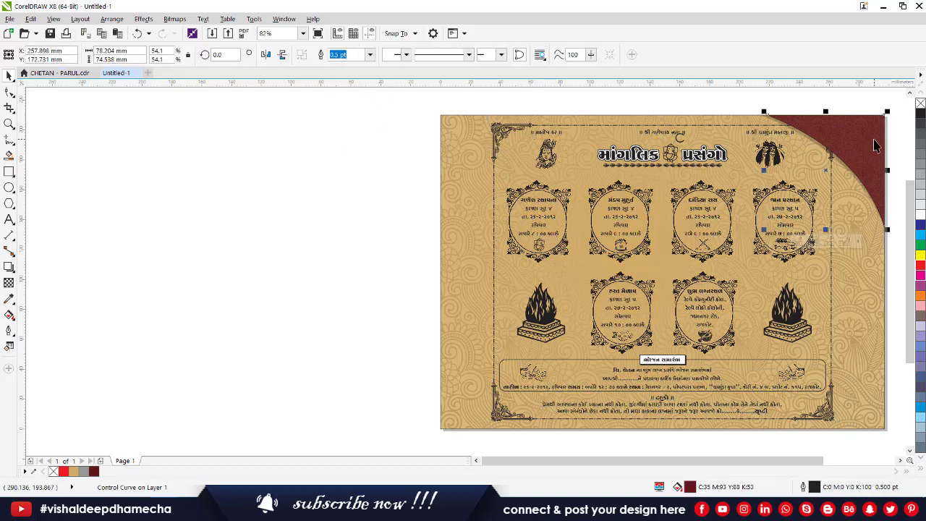
pyautogui.moveTo(845, 152); pyautogui.dragTo(562, 151)
pyautogui.rightClick(562, 151)
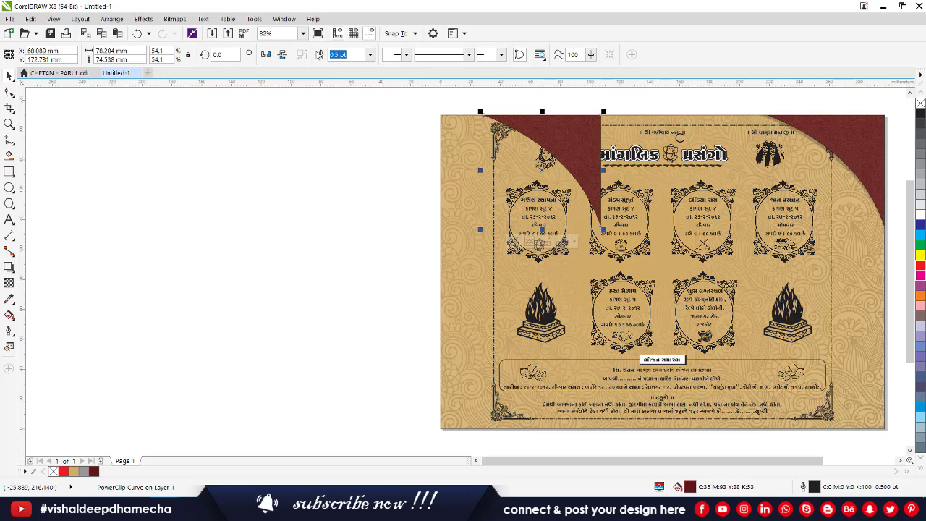
pyautogui.click(282, 54)
pyautogui.click(265, 54)
# - Align the mirrored corner shape with the background's bottom and left edges
pyautogui.keyDown('shift'); pyautogui.click(462, 269); pyautogui.keyUp('shift')
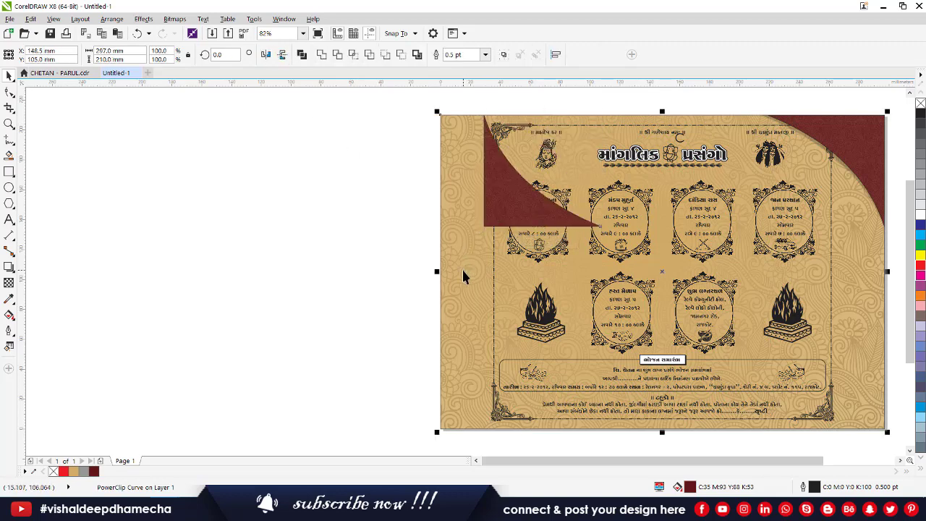
pyautogui.press('b')
pyautogui.press('l')
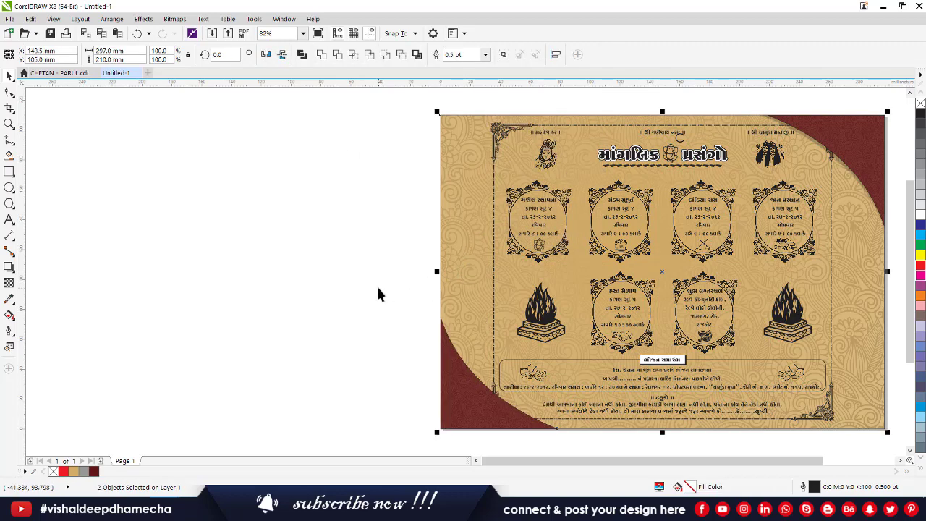
pyautogui.click(377, 284)
# - Ungroup the decorative border and move its left line and left corner ornaments outward towards the page's left edge
pyautogui.click(826, 405)
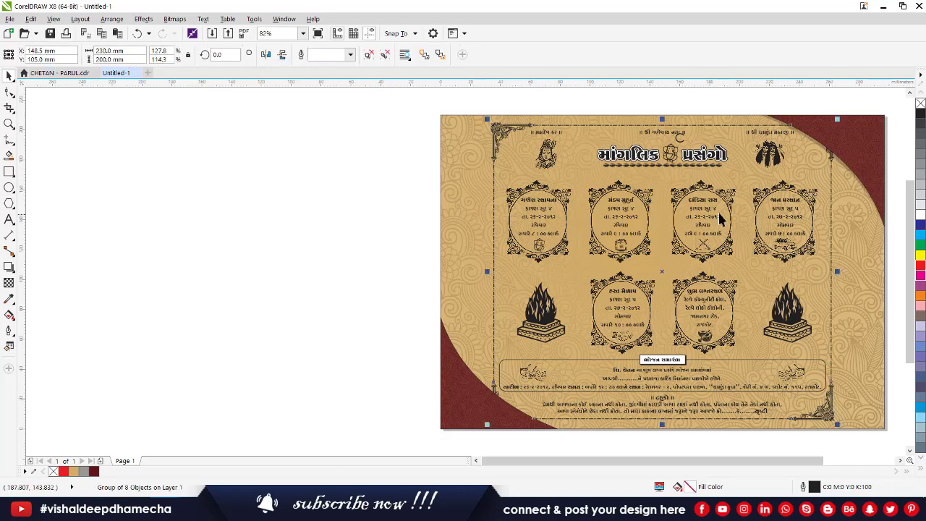
pyautogui.click(440, 54)
pyautogui.click(488, 132)
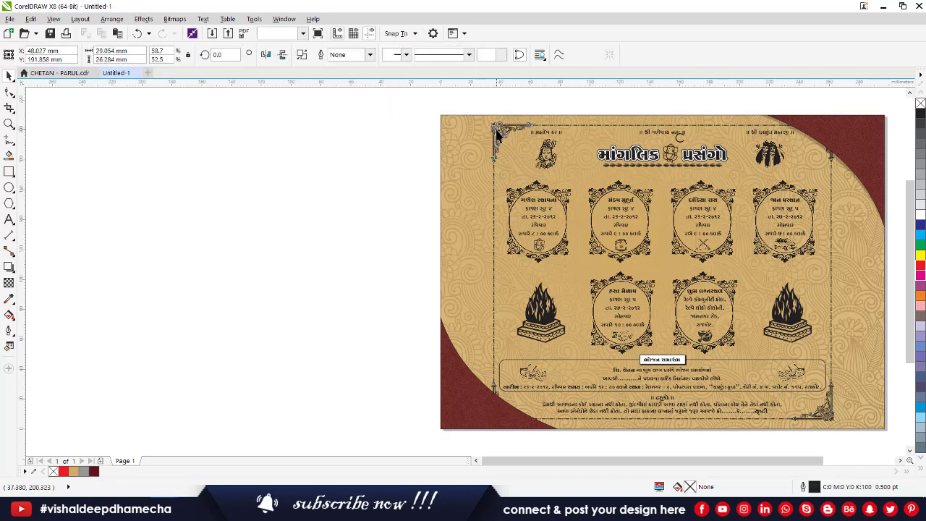
pyautogui.moveTo(419, 105); pyautogui.dragTo(541, 439)
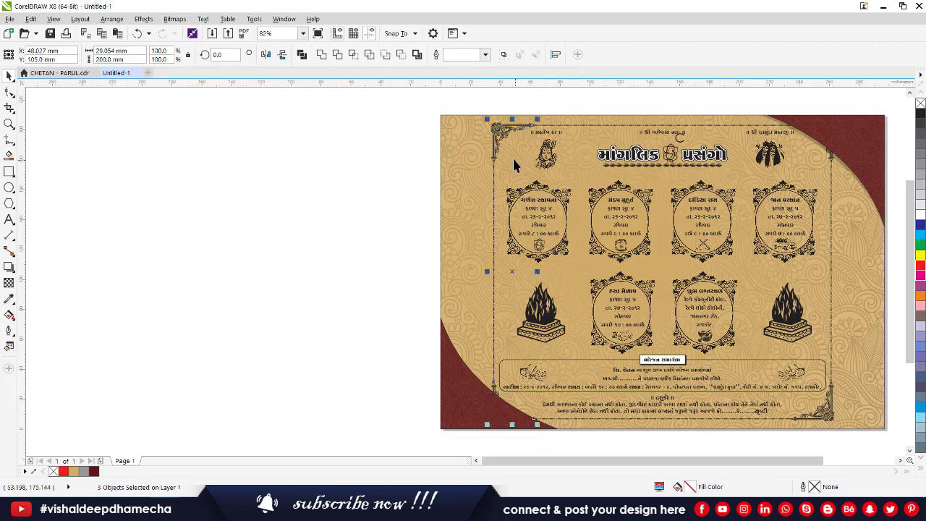
pyautogui.moveTo(498, 142); pyautogui.dragTo(465, 150)
pyautogui.click(355, 165)
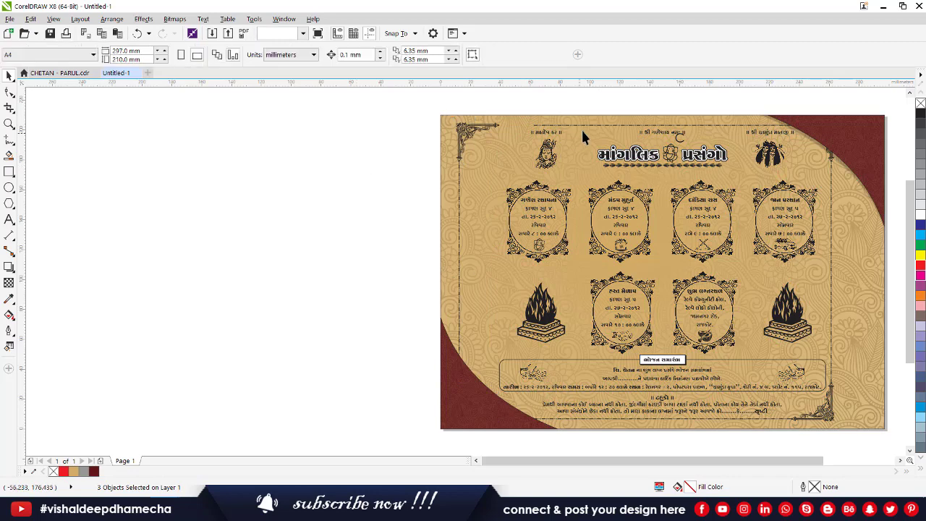
# - Extend the top border line leftward to about 199 mm long so it meets the upper-left corner ornament
pyautogui.click(581, 129)
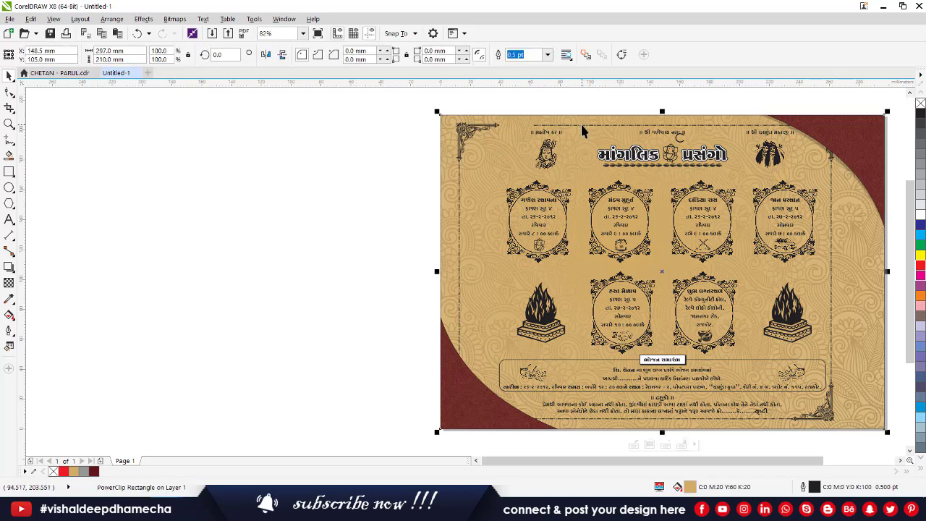
pyautogui.keyDown('ctrl'); pyautogui.click(580, 131); pyautogui.keyUp('ctrl')
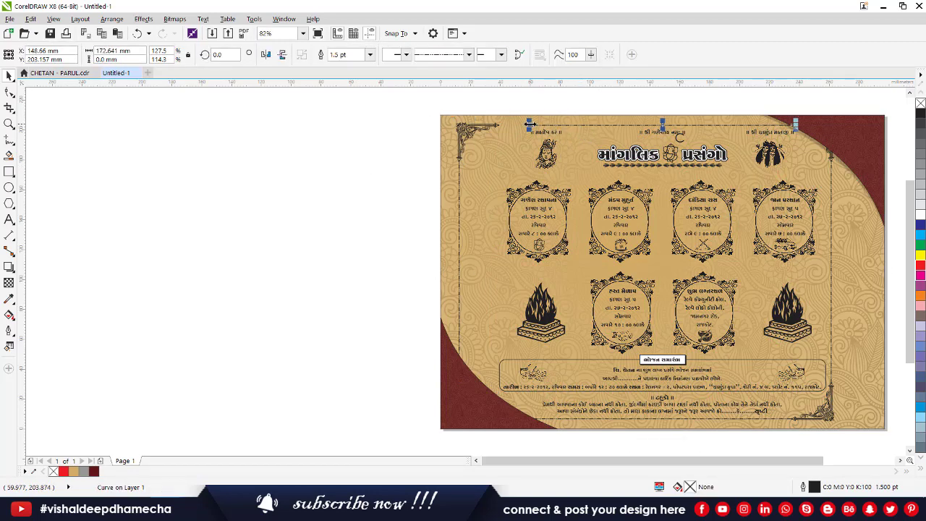
pyautogui.moveTo(530, 125); pyautogui.dragTo(490, 125)
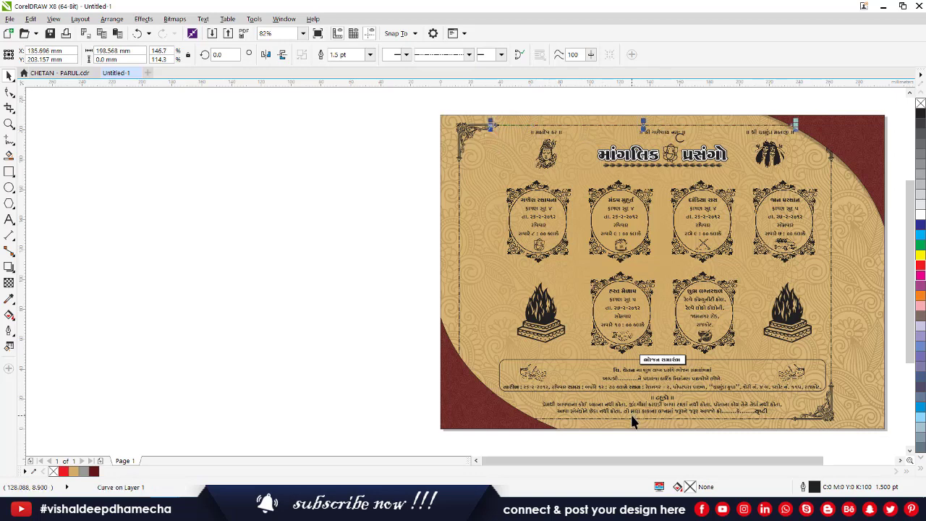
# - Move the border's right vertical line and lower-right corner ornament outward together towards the page's right edge
pyautogui.keyDown('ctrl'); pyautogui.click(816, 414); pyautogui.keyUp('ctrl')
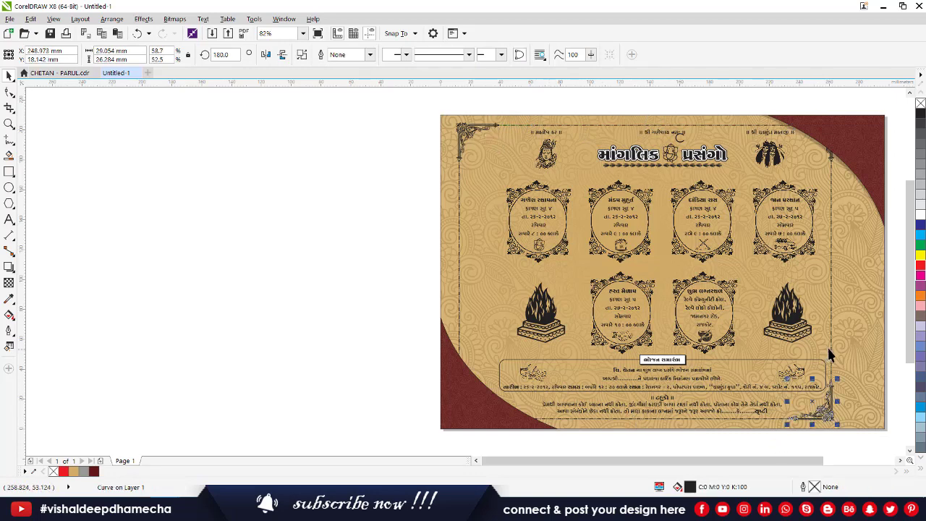
pyautogui.keyDown('shift'); pyautogui.click(834, 151); pyautogui.keyUp('shift')
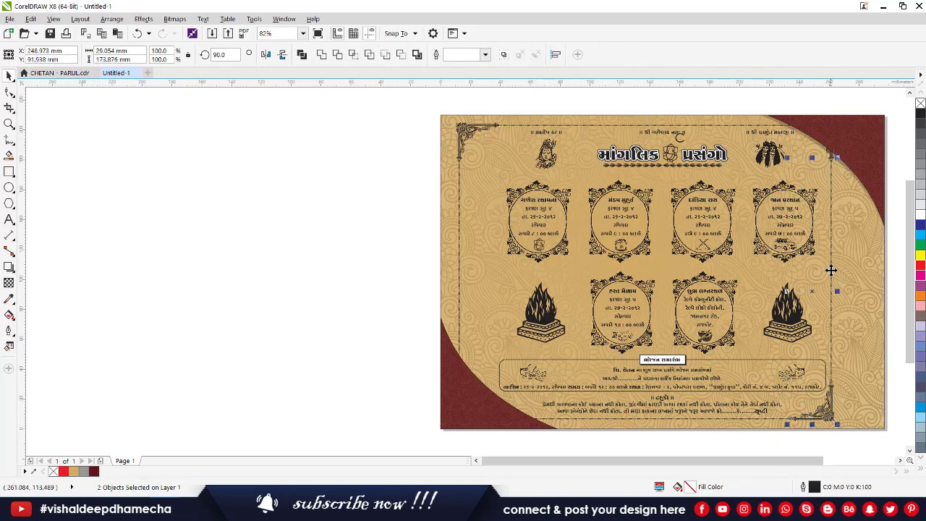
pyautogui.click(831, 270)
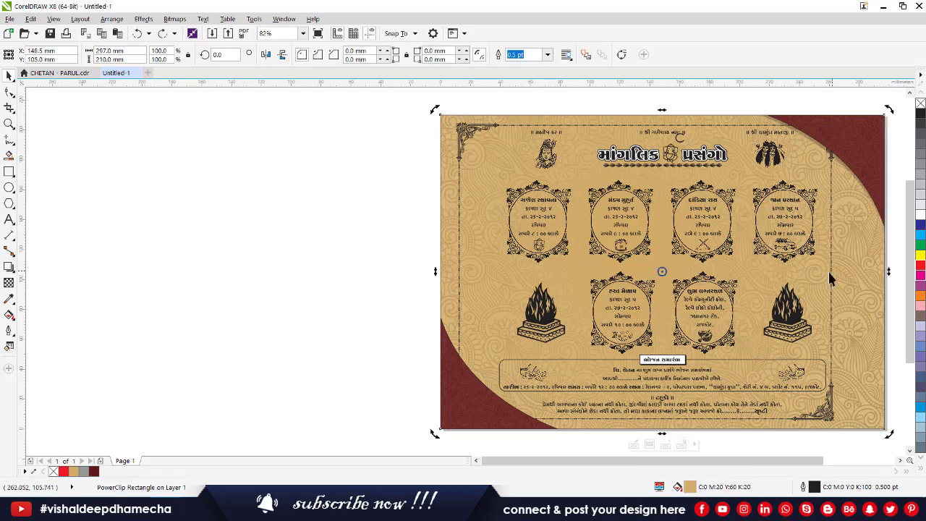
pyautogui.click(832, 293)
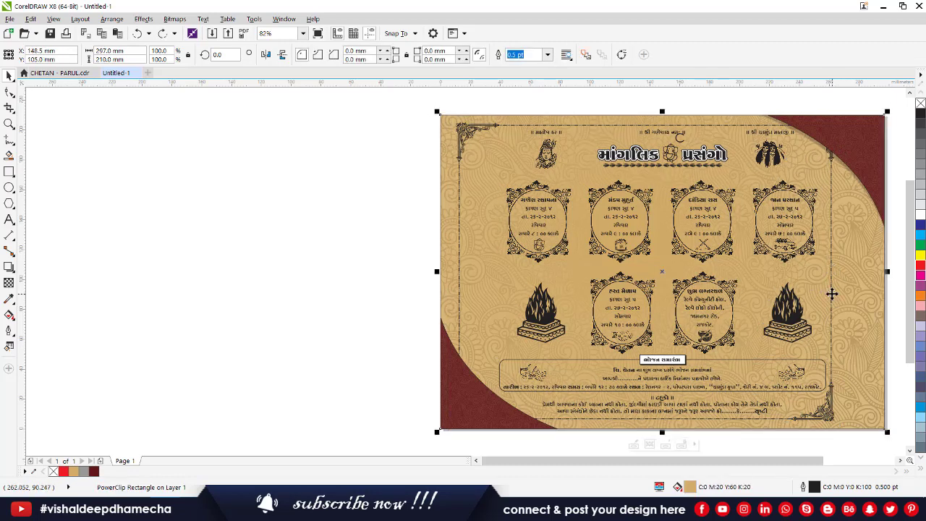
pyautogui.click(832, 294)
pyautogui.click(829, 298)
pyautogui.click(830, 298)
pyautogui.keyDown('shift'); pyautogui.click(824, 411); pyautogui.keyUp('shift')
pyautogui.moveTo(824, 411); pyautogui.dragTo(854, 413)
# - Extend the bottom border line rightward to about 199 mm long so it meets the lower-right corner ornament
pyautogui.click(789, 428)
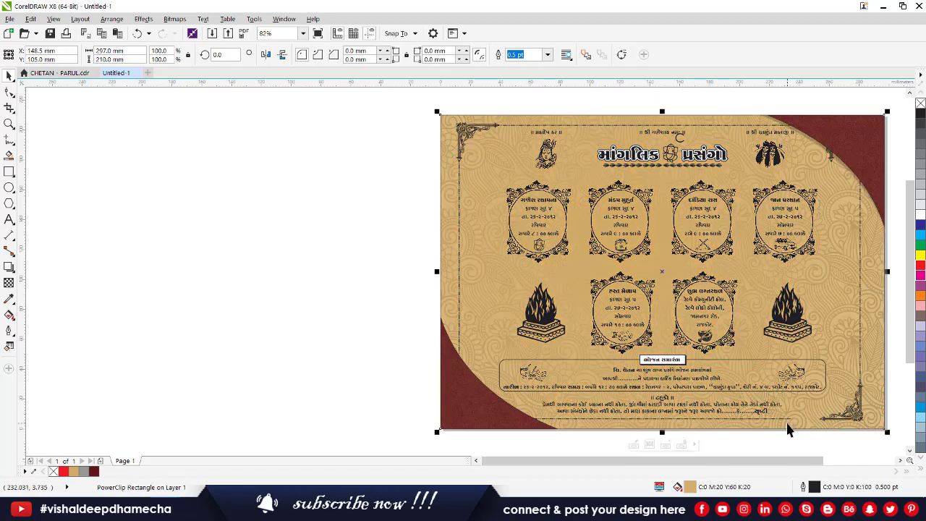
pyautogui.click(786, 419)
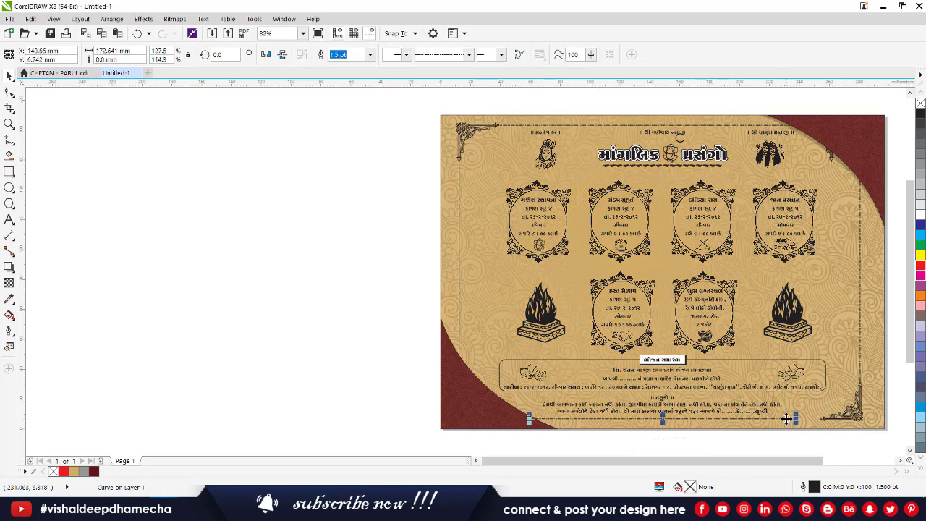
pyautogui.click(791, 421)
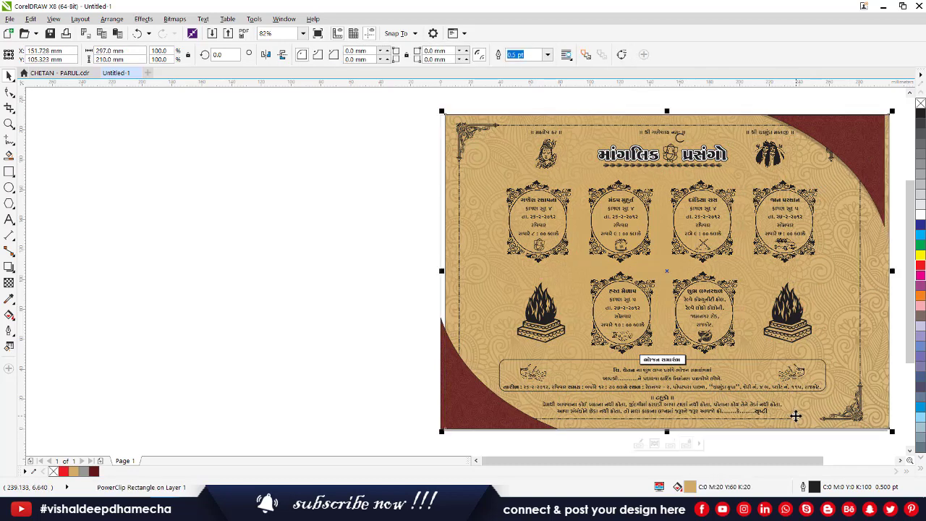
pyautogui.click(788, 423)
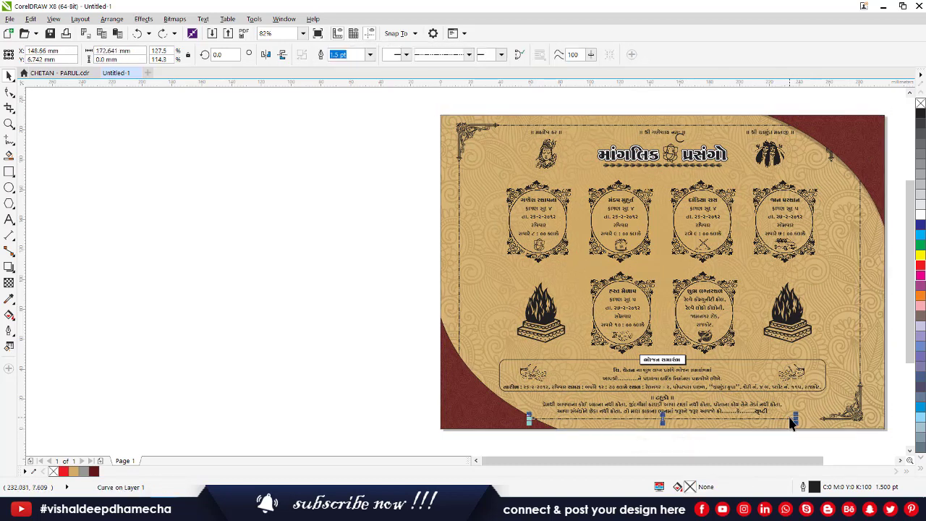
pyautogui.moveTo(796, 418); pyautogui.dragTo(836, 419)
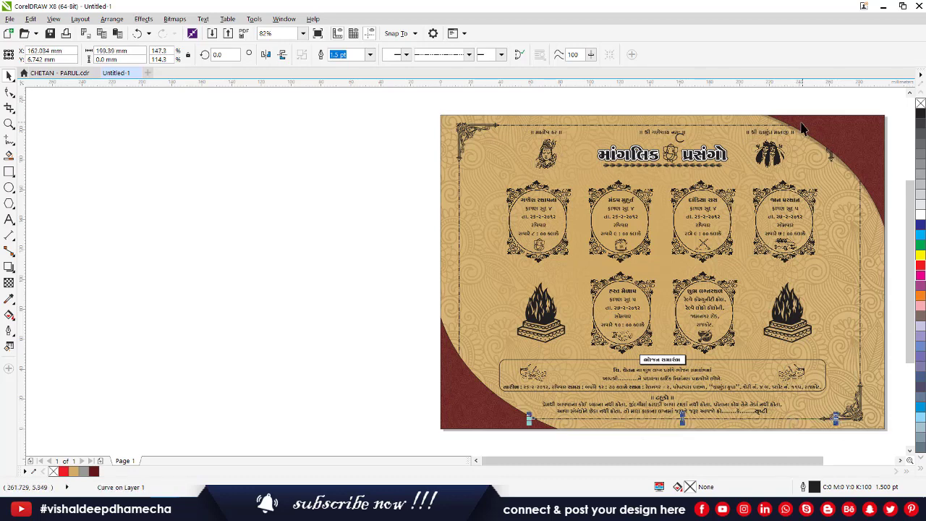
# - Move the upper-right corner ornament outward under the maroon corner shape, in line with the shifted right border
pyautogui.click(833, 159)
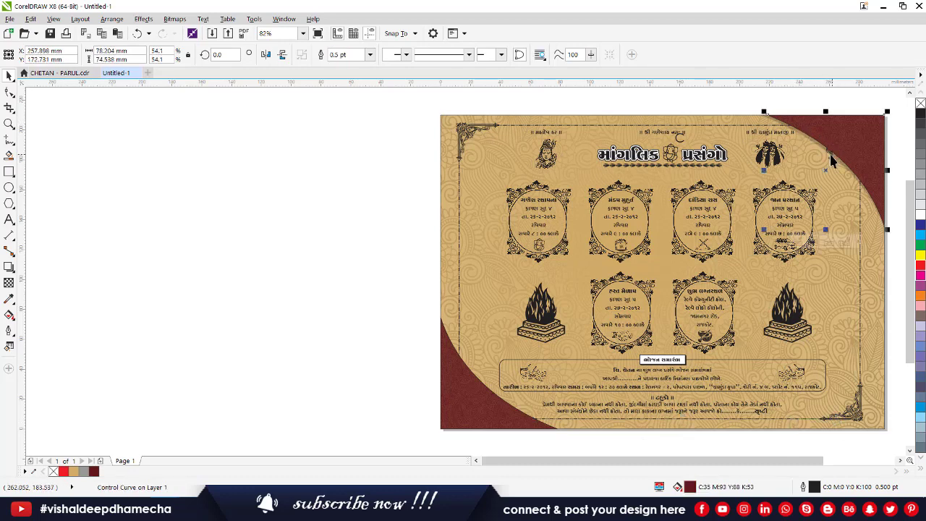
pyautogui.click(831, 155)
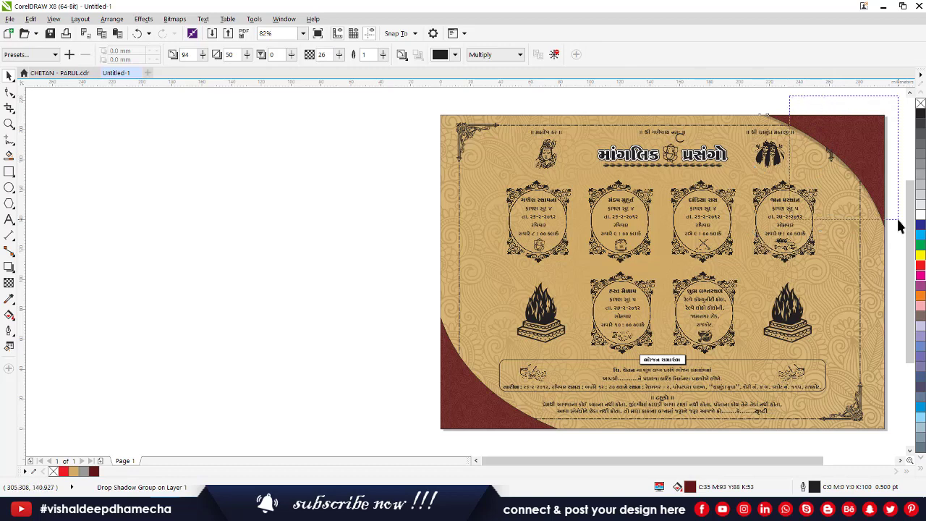
pyautogui.click(817, 141)
pyautogui.moveTo(816, 141); pyautogui.dragTo(847, 141)
pyautogui.click(579, 112)
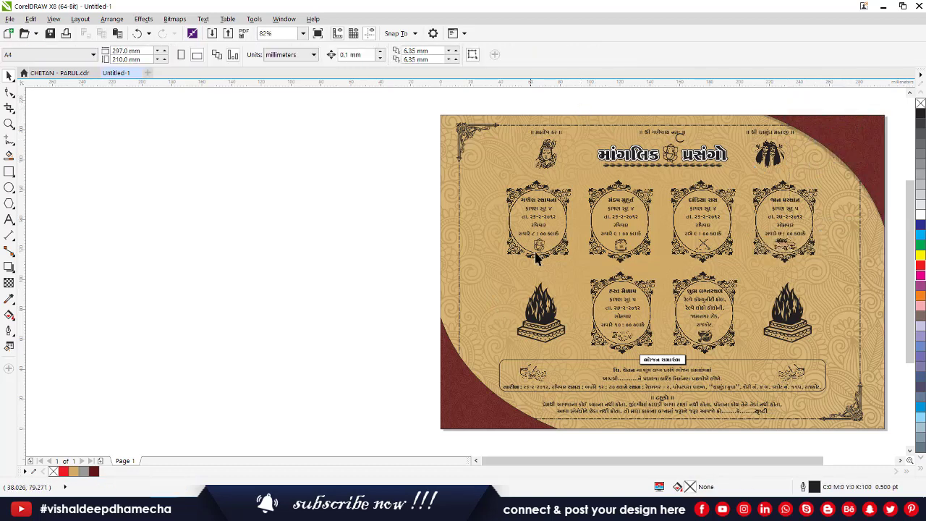
# - Ungroup the header artwork and move the left deity picture with its caption slightly further left
pyautogui.doubleClick(774, 152)
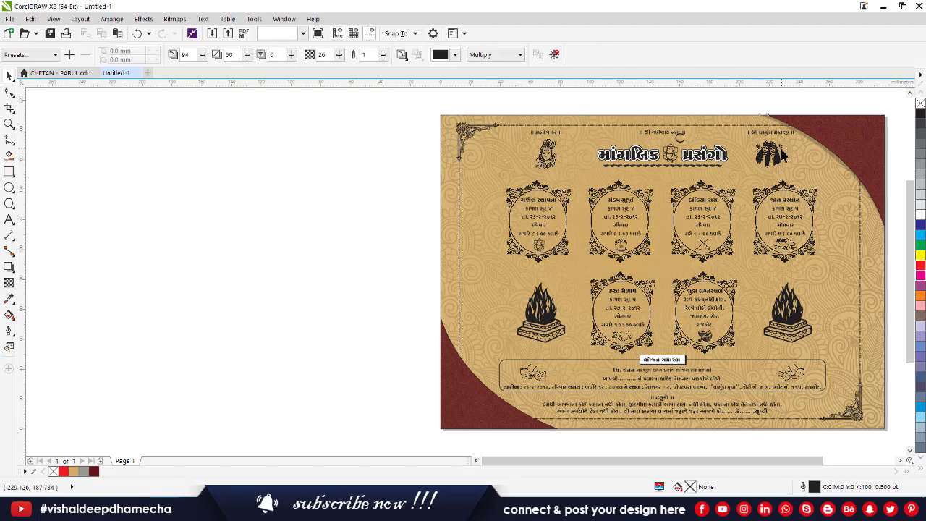
pyautogui.click(557, 152)
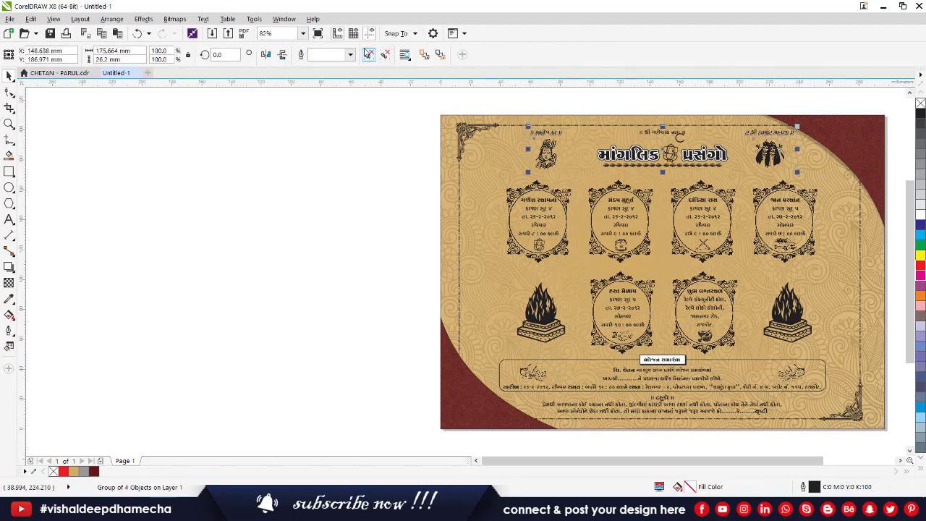
pyautogui.click(369, 54)
pyautogui.click(354, 184)
pyautogui.click(551, 153)
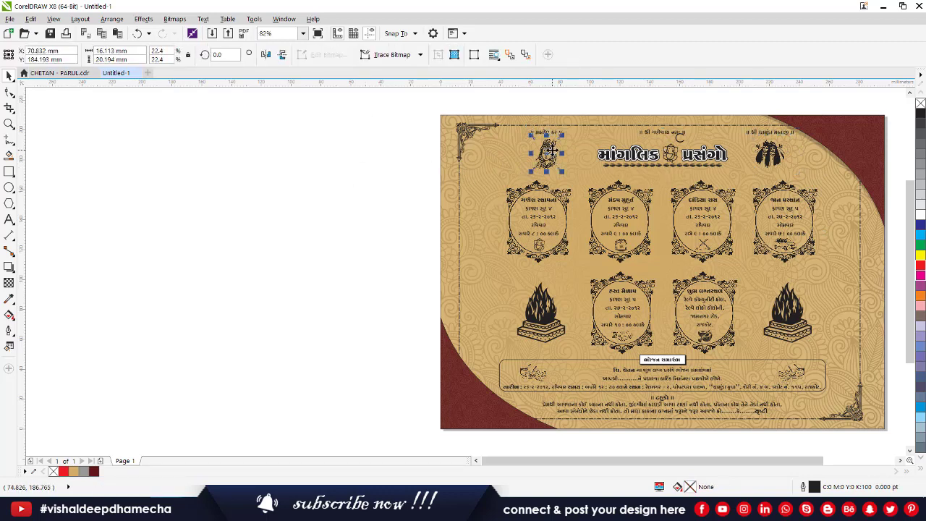
pyautogui.moveTo(516, 105); pyautogui.dragTo(592, 226)
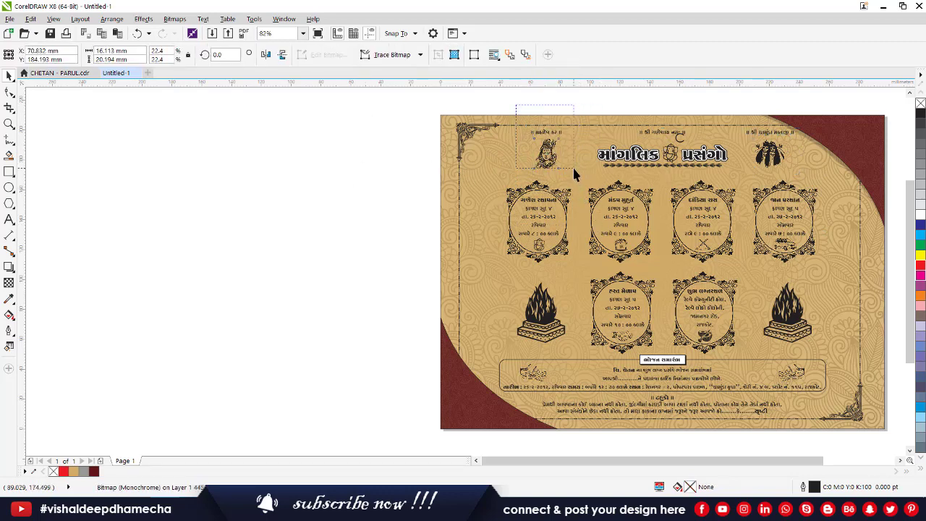
pyautogui.moveTo(574, 174); pyautogui.dragTo(574, 172)
pyautogui.hotkey('ctrl', 'z')
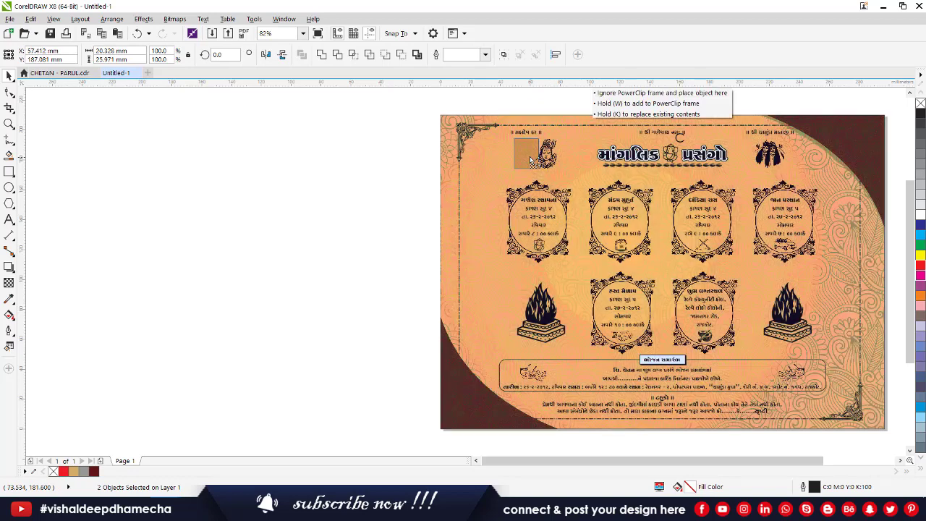
# - Delete the stray curved mark beneath the central header caption
pyautogui.click(768, 149)
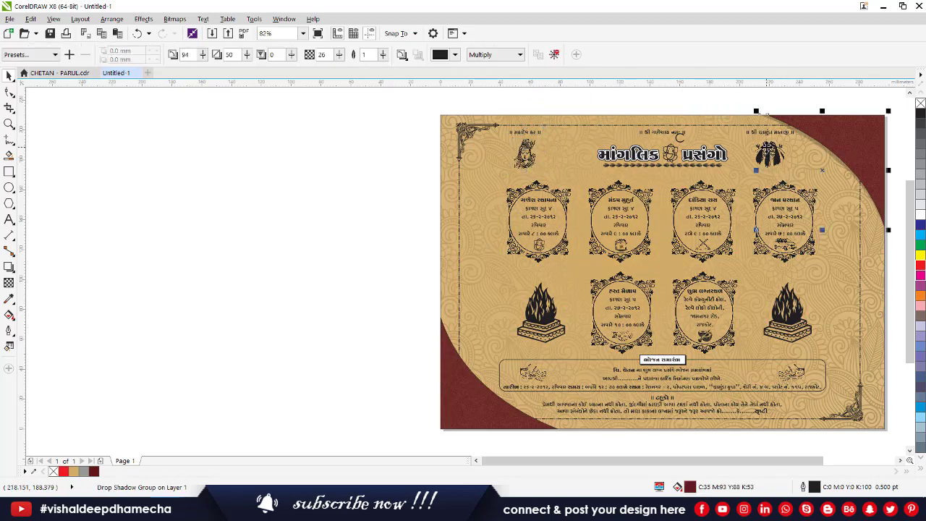
pyautogui.click(682, 139)
pyautogui.press('Escape')
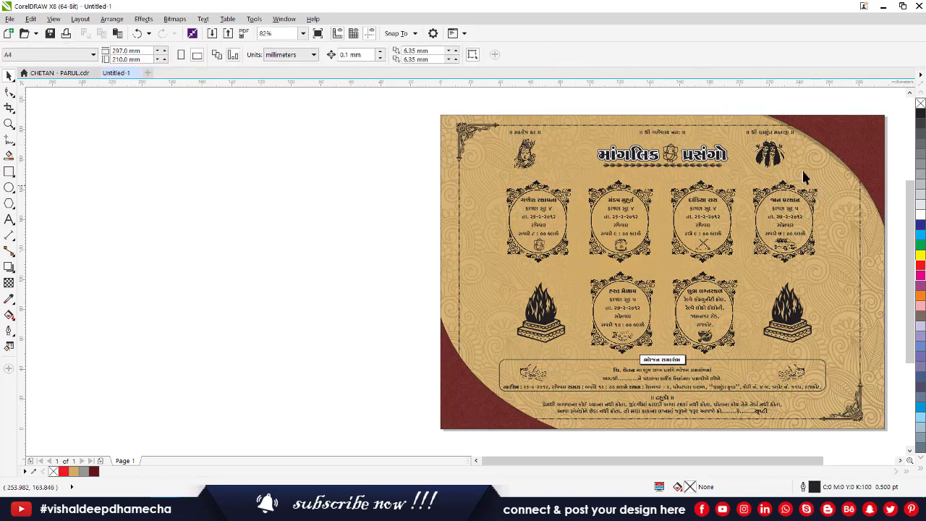
pyautogui.click(648, 405)
pyautogui.click(653, 400)
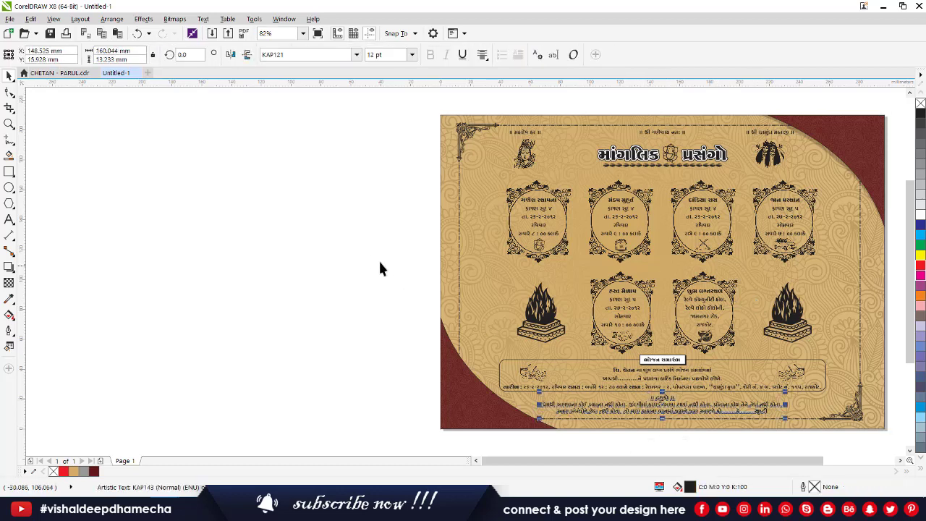
pyautogui.press('Escape')
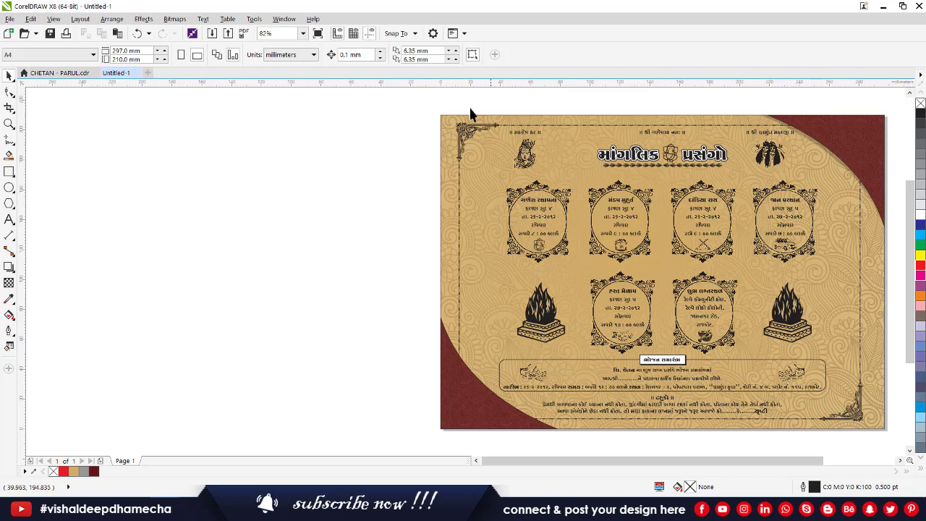
pyautogui.click(451, 135)
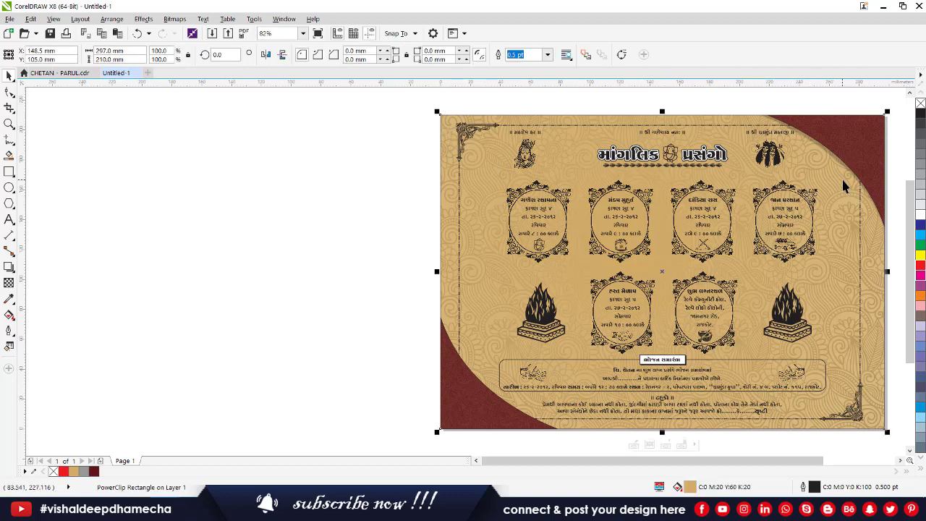
pyautogui.click(870, 249)
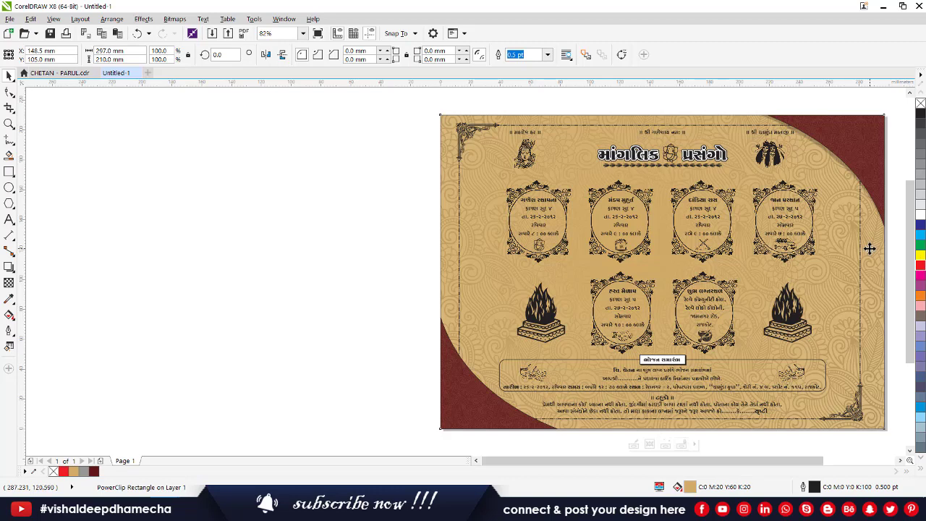
pyautogui.moveTo(870, 249); pyautogui.dragTo(839, 228)
pyautogui.hotkey('ctrl', 'z')
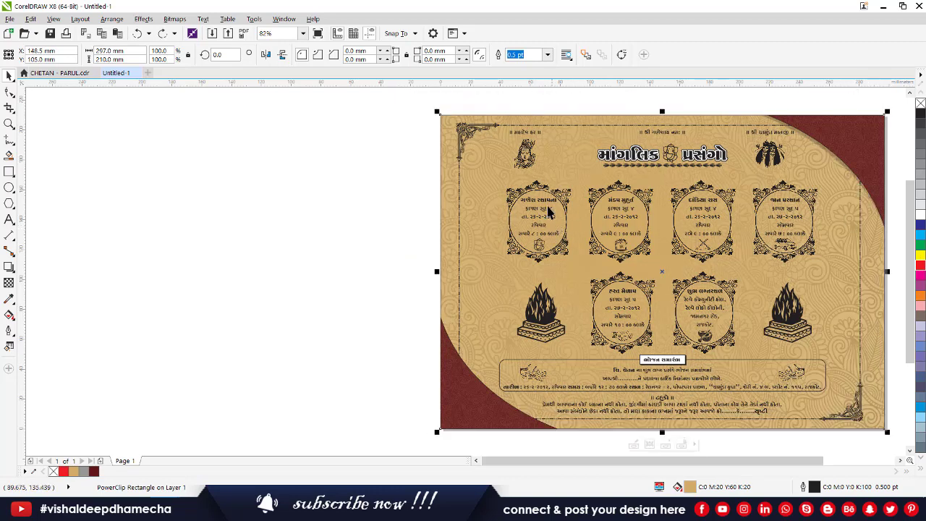
# - Try white and then orange as the colour of the first event's decorative frame
pyautogui.keyDown('ctrl'); pyautogui.click(548, 197); pyautogui.keyUp('ctrl')
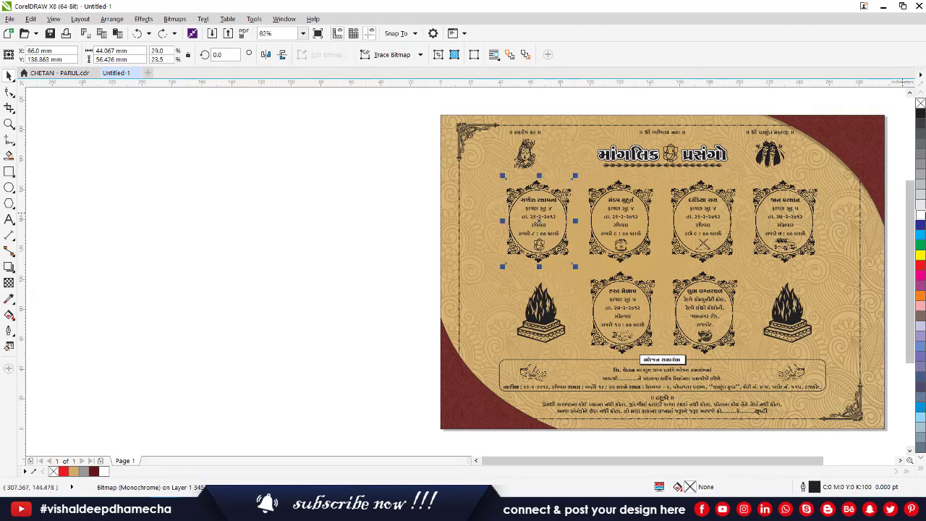
pyautogui.rightClick(922, 215)
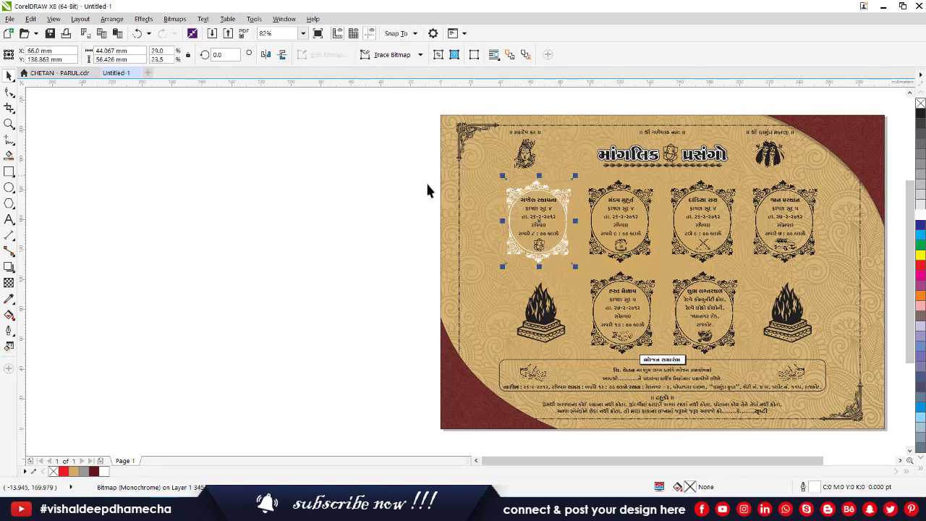
pyautogui.click(527, 204)
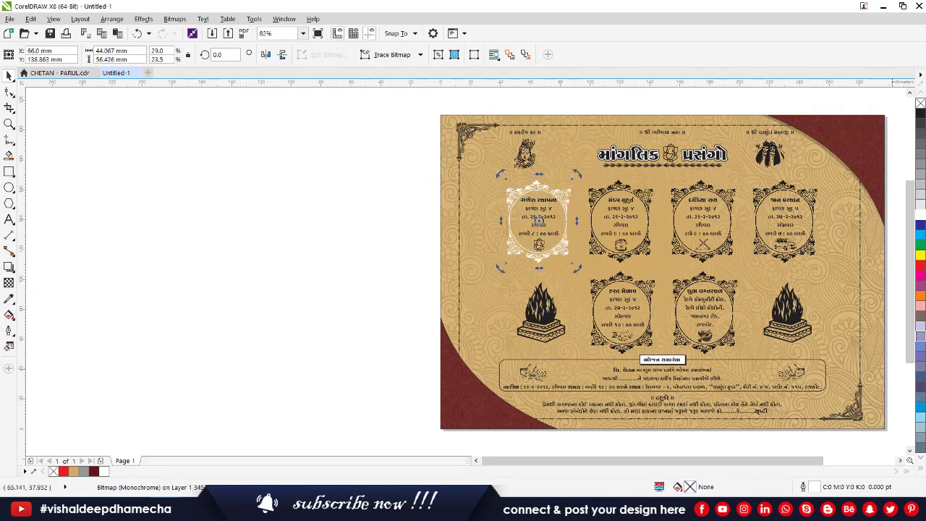
pyautogui.click(922, 294)
pyautogui.hotkey('ctrl', 'z')
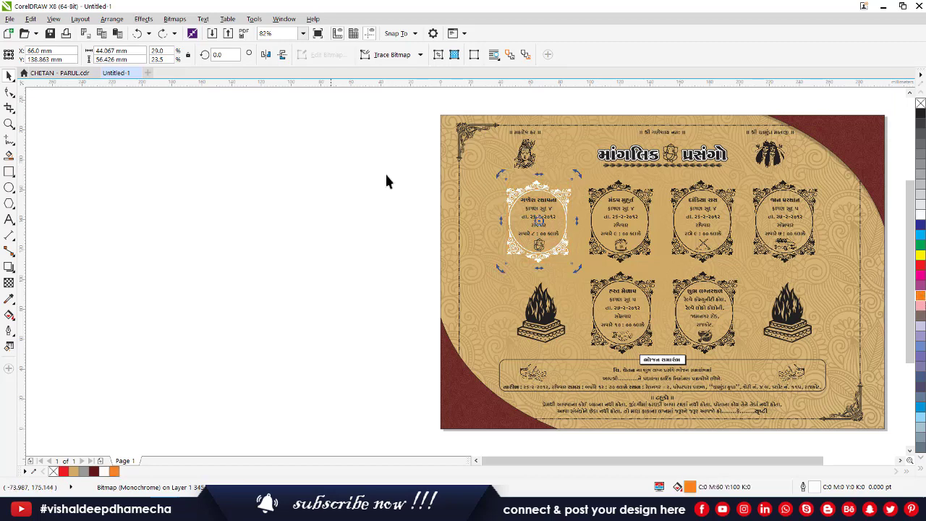
pyautogui.rightClick(923, 295)
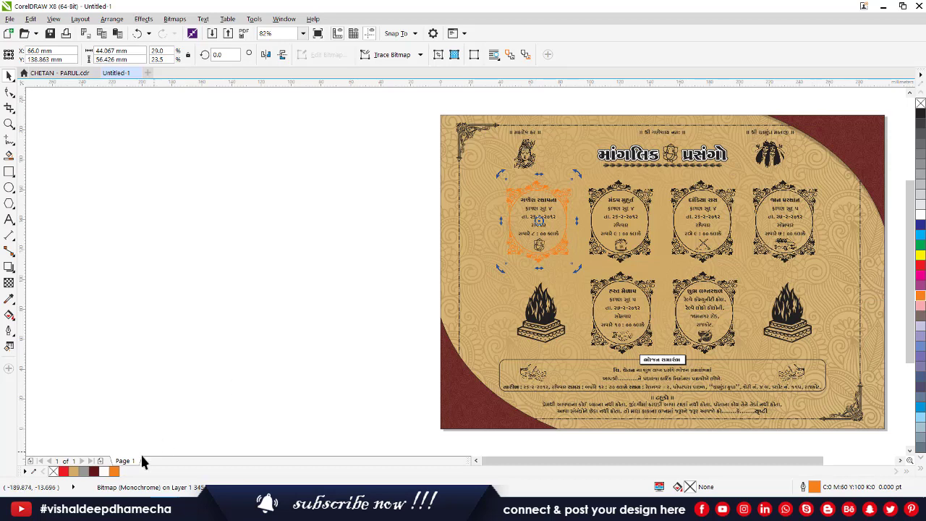
# - Recolour the first event's decorative frame in the dark maroon of the corner shapes
pyautogui.rightClick(94, 472)
pyautogui.press('z')
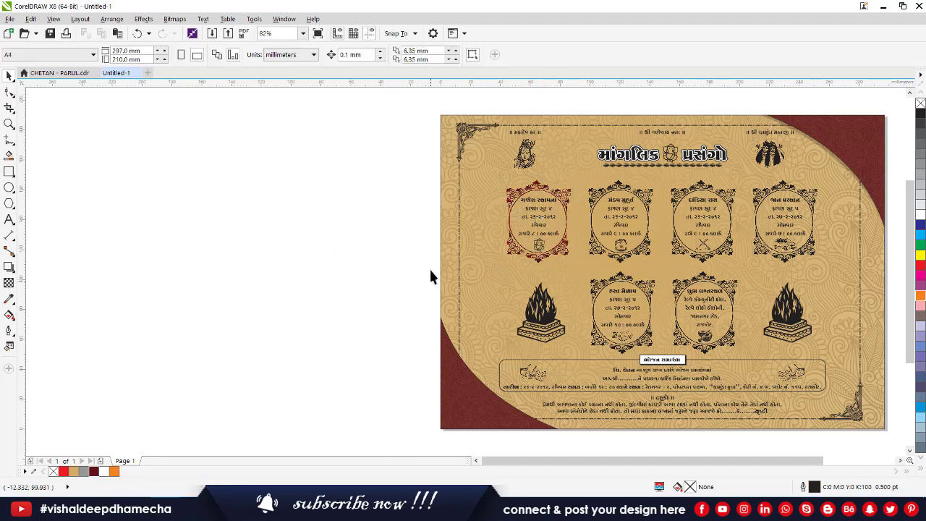
pyautogui.hotkey('shift', 'F4')
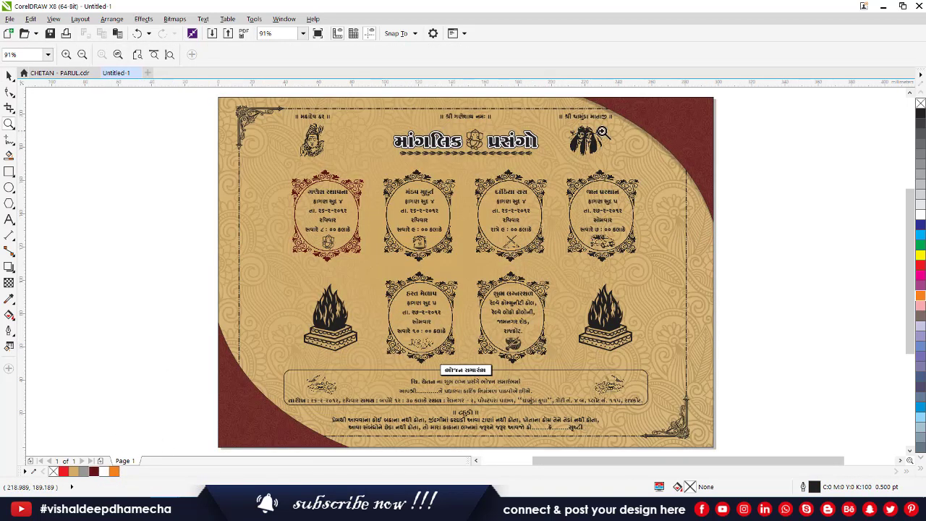